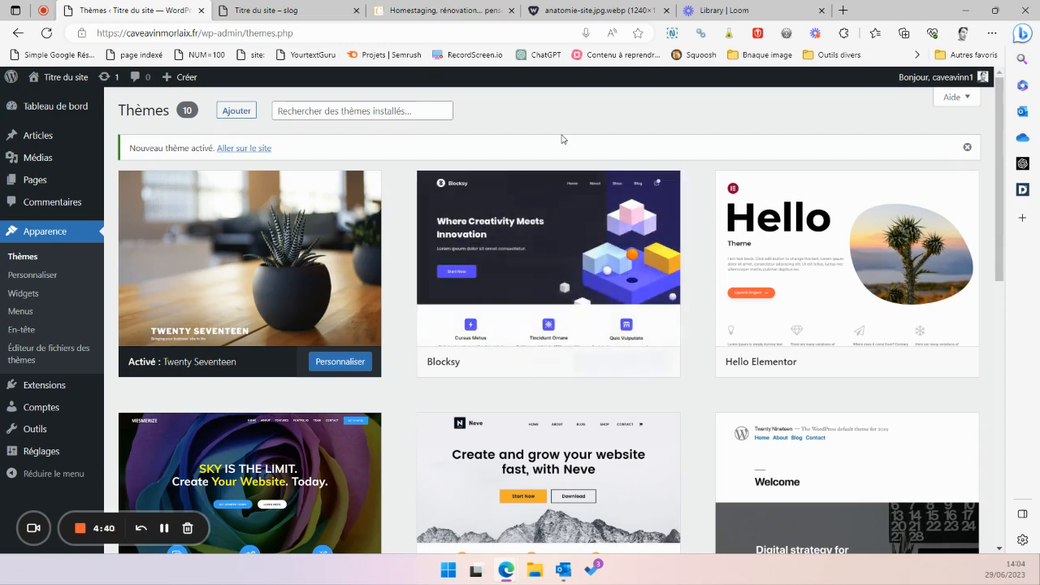
# Review the site anatomy diagram, then examine the Ctendance header, its Bricolage category page and the Maison and Mobilier submenus
pyautogui.click(562, 11)
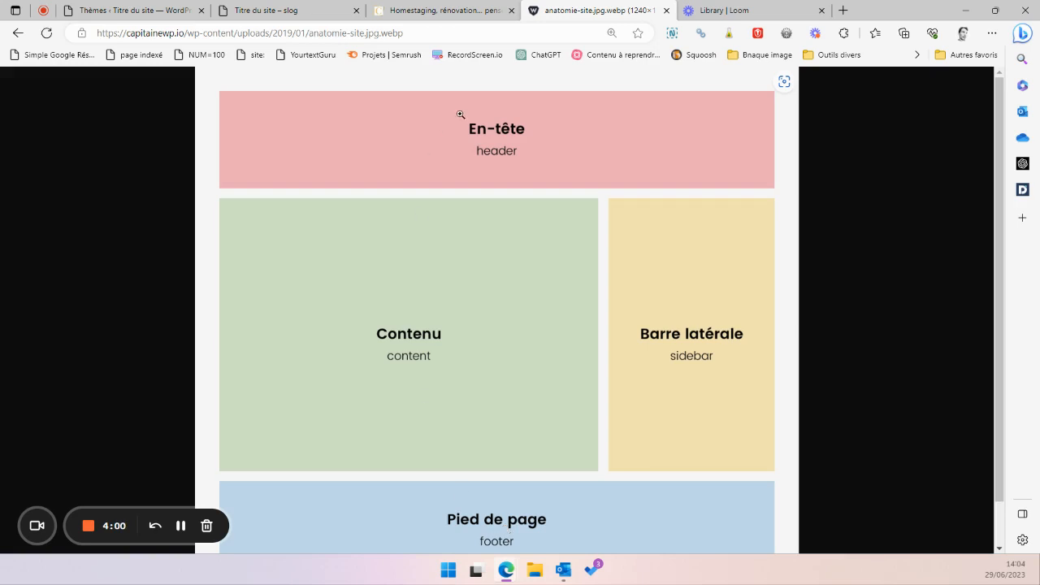
pyautogui.click(439, 10)
pyautogui.scroll(3, 350, 219)
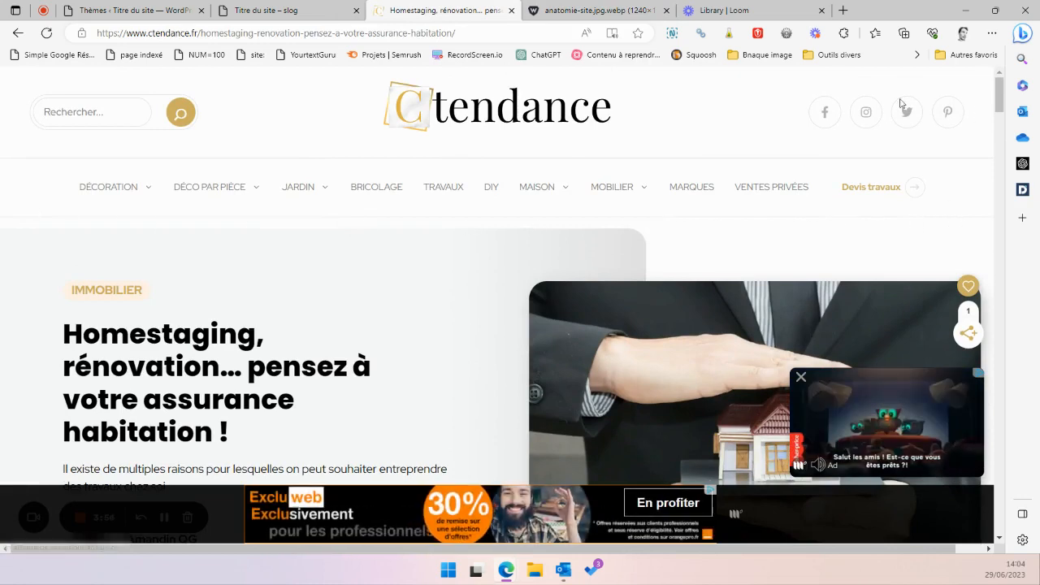
pyautogui.click(391, 193)
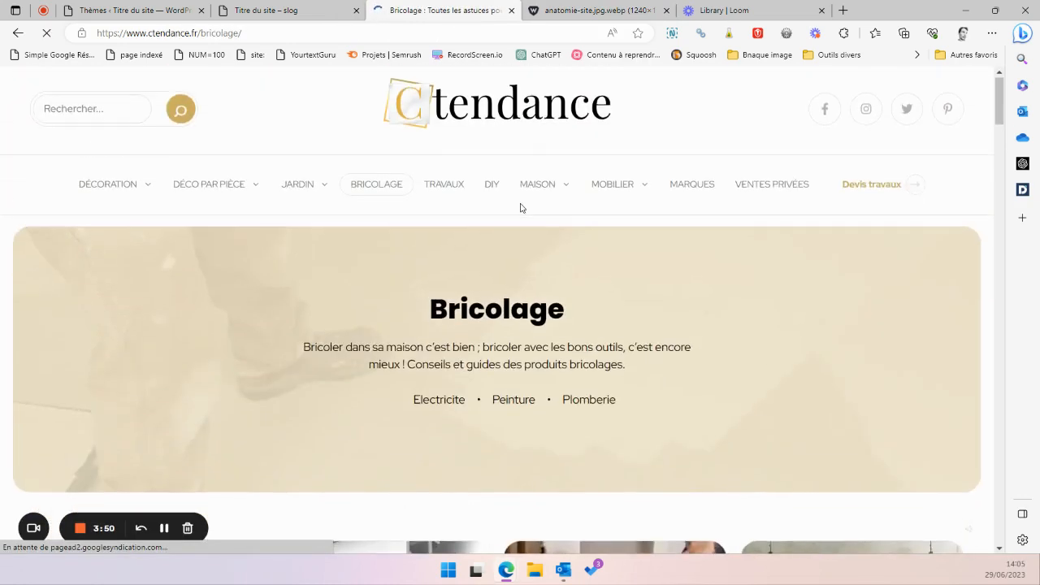
pyautogui.click(538, 185)
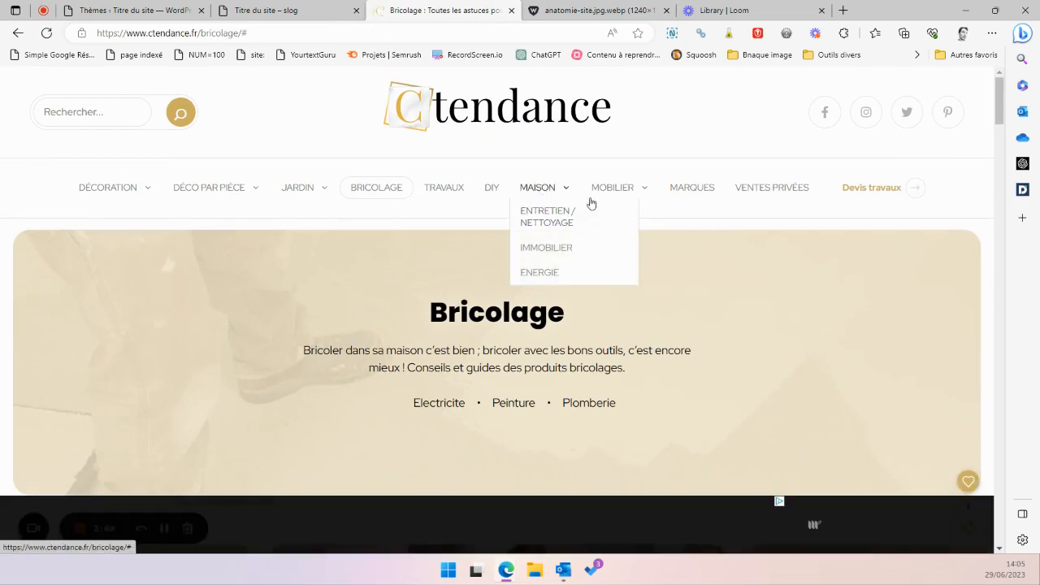
pyautogui.moveTo(639, 183)
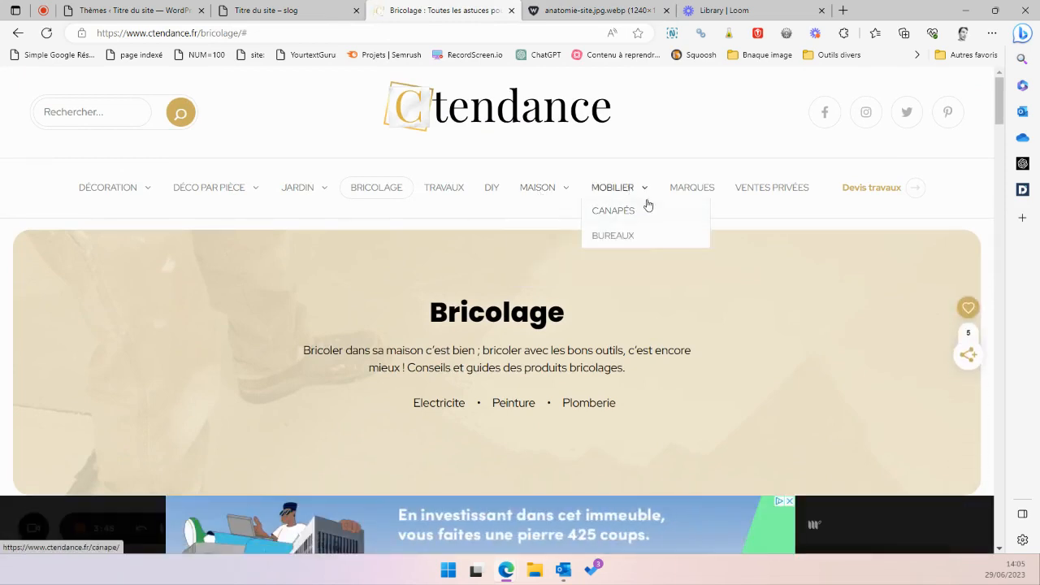
pyautogui.scroll(-10, 764, 272)
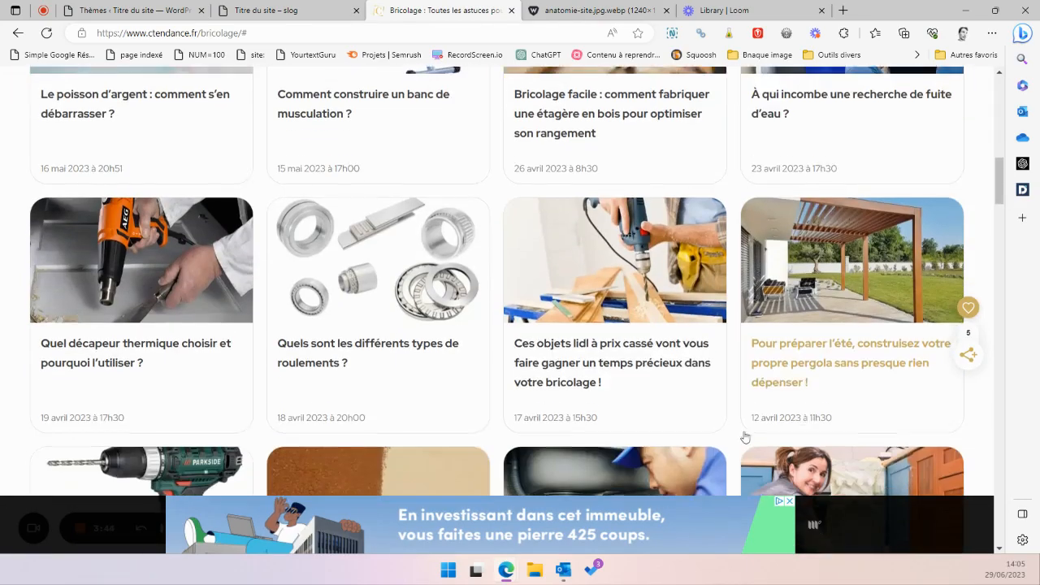
# Compare the diagram's content and footer zones with the article grid and footer of Ctendance's Bricolage page
pyautogui.click(589, 10)
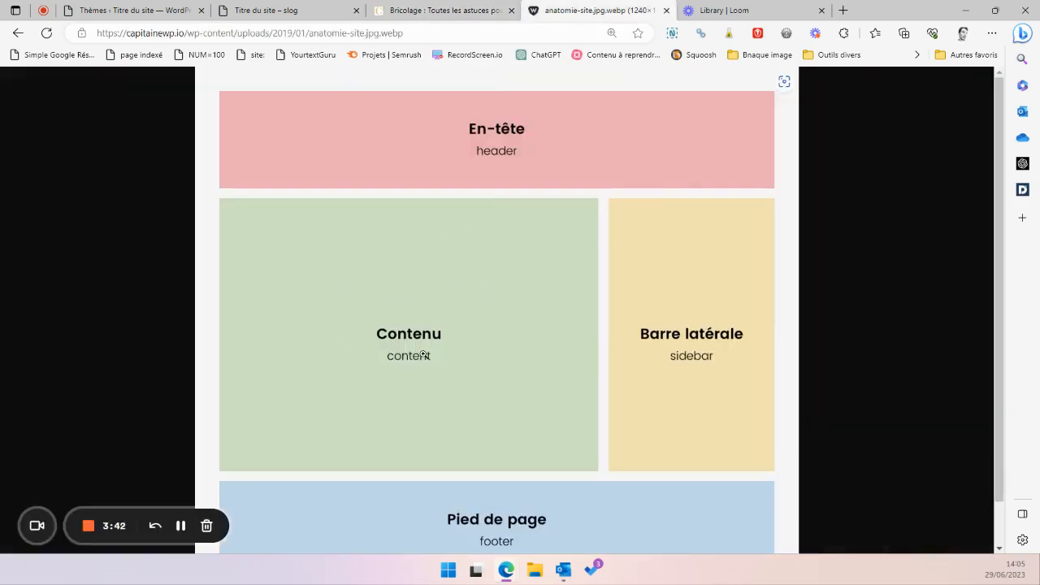
pyautogui.click(439, 10)
pyautogui.scroll(-10, 452, 235)
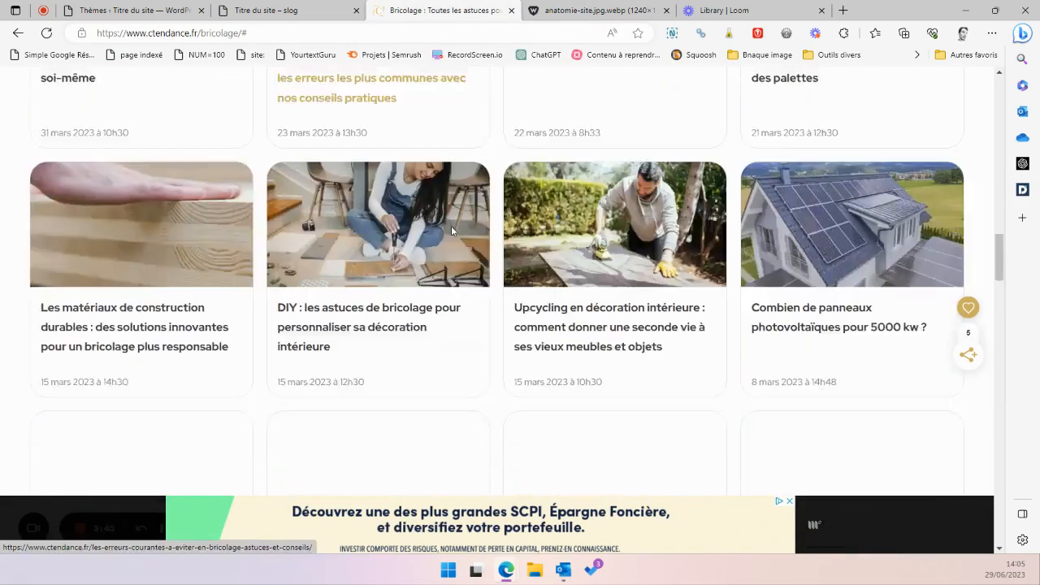
pyautogui.scroll(-10, 451, 242)
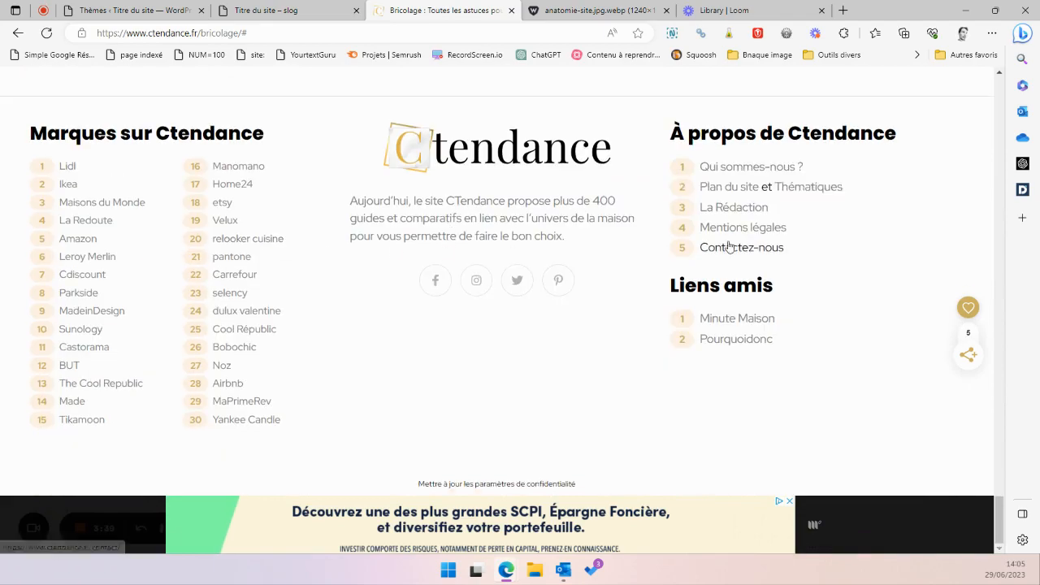
pyautogui.scroll(10, 425, 170)
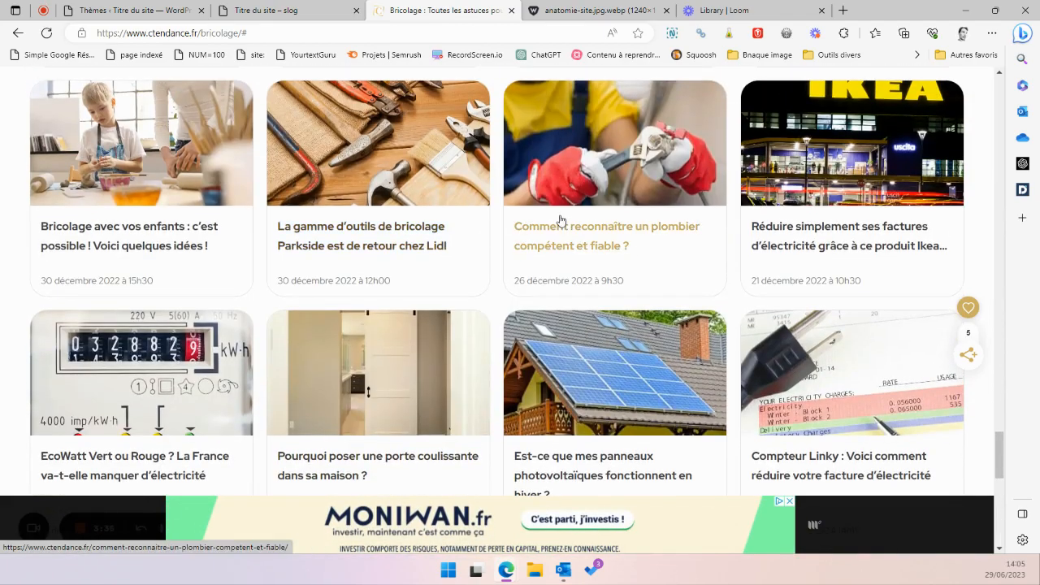
# Open the Ctendance article "Comment reconnaître un plombier compétent et fiable ?" and examine its header, content and sidebar blocks
pyautogui.click(561, 229)
pyautogui.scroll(-10, 583, 222)
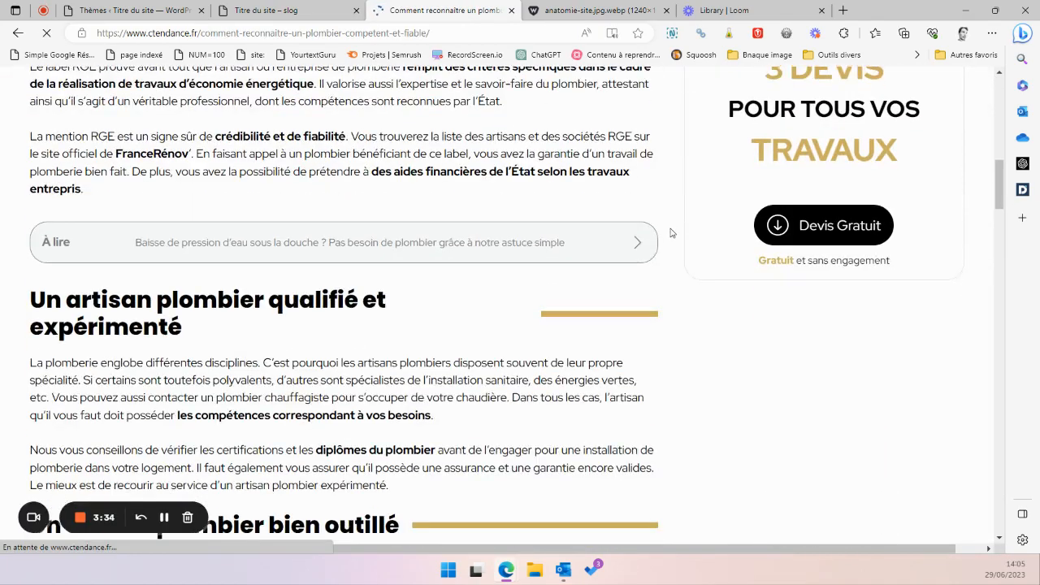
pyautogui.scroll(6, 741, 223)
pyautogui.scroll(-3, 730, 319)
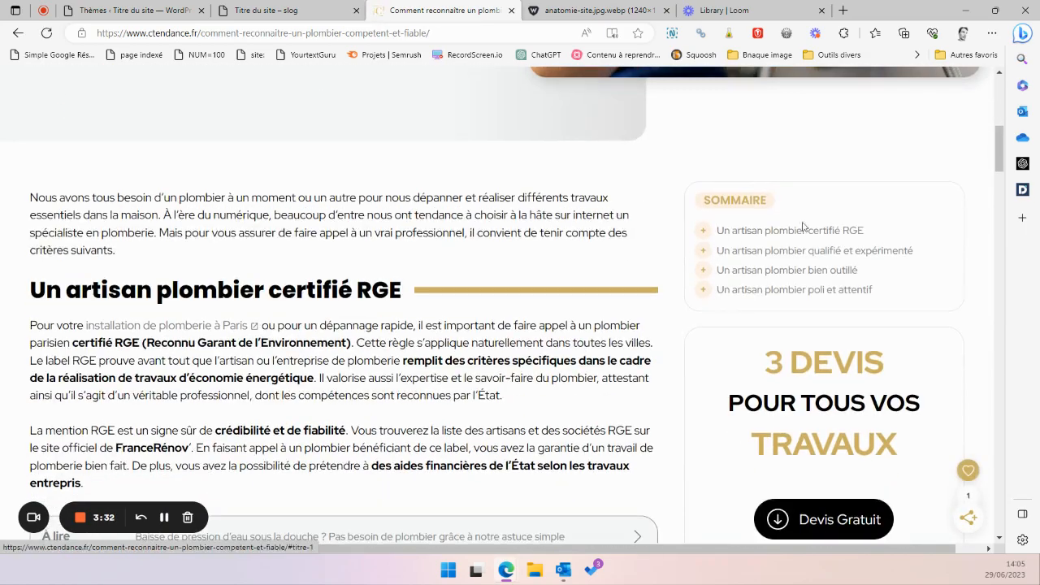
pyautogui.scroll(-4, 772, 252)
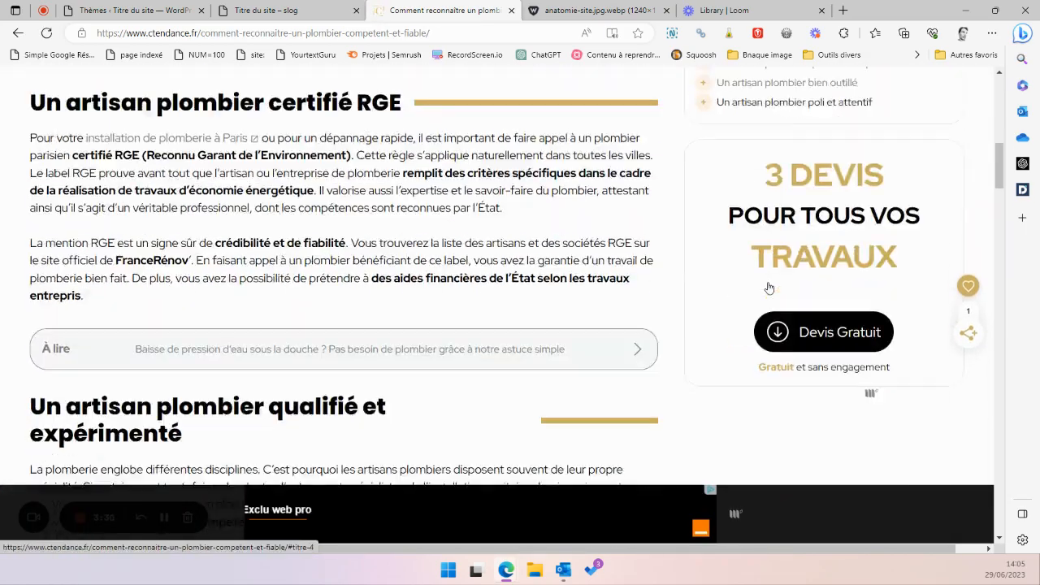
pyautogui.scroll(6, 732, 276)
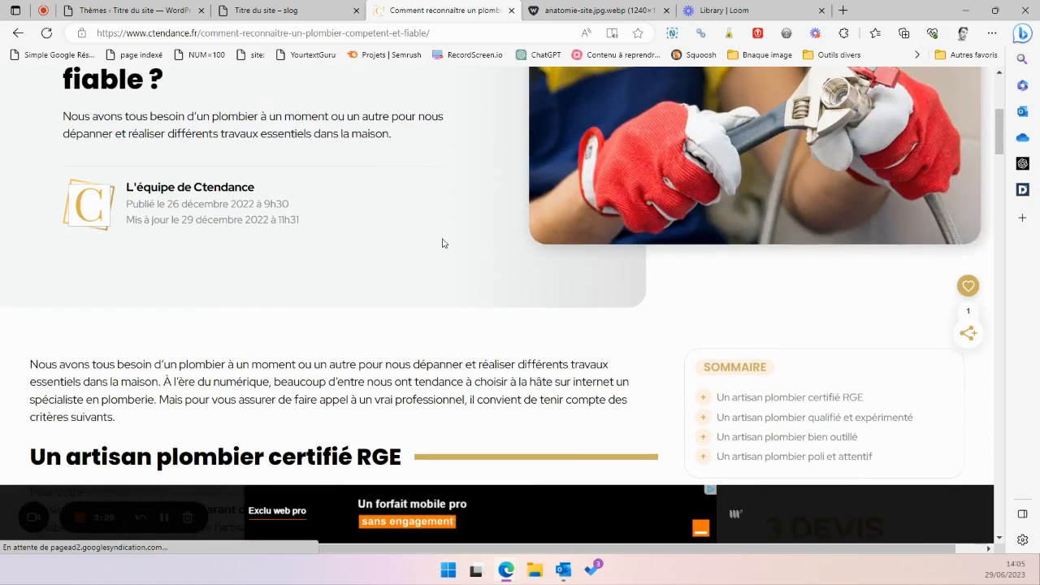
pyautogui.scroll(4, 706, 298)
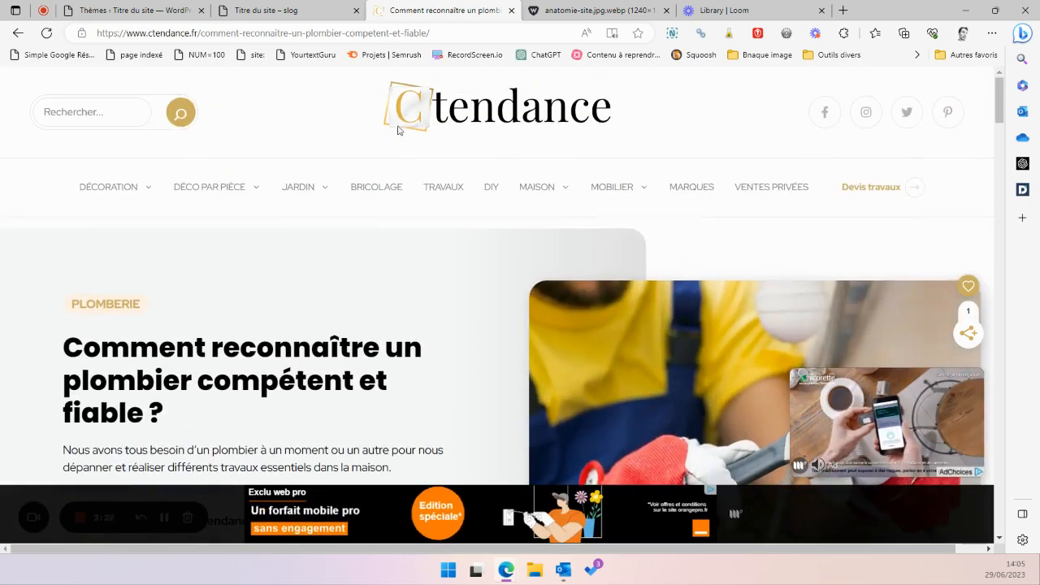
pyautogui.scroll(-8, 558, 162)
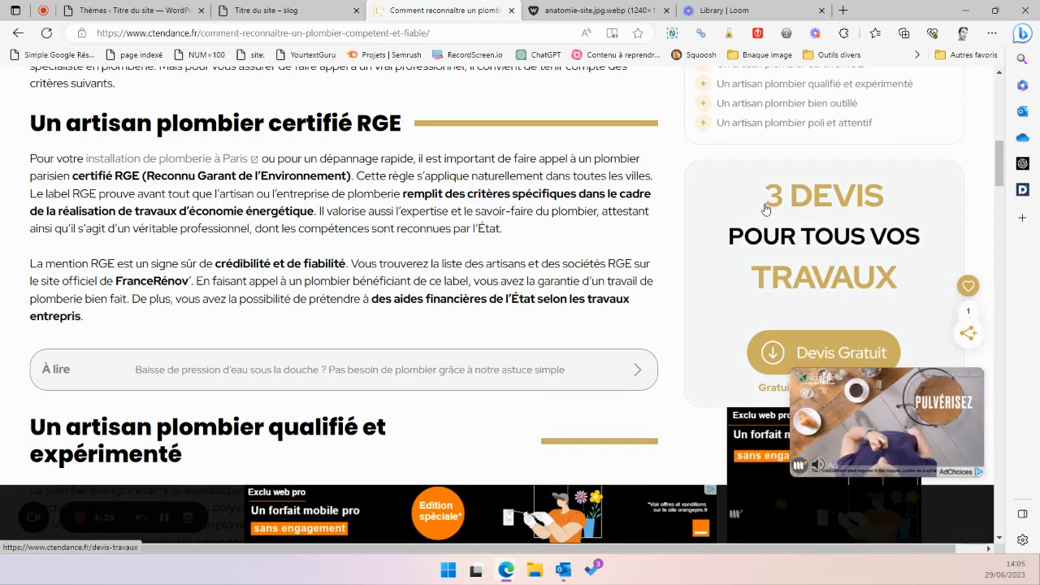
pyautogui.scroll(-6, 765, 209)
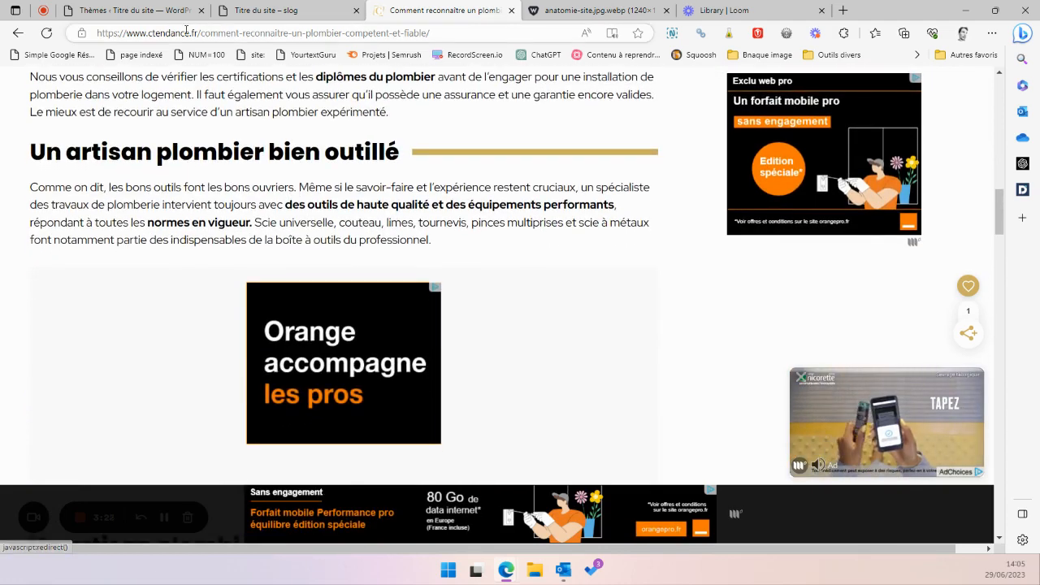
# Open the WordPress widgets page and compare its widget areas with the footer of the Ctendance article
pyautogui.click(137, 11)
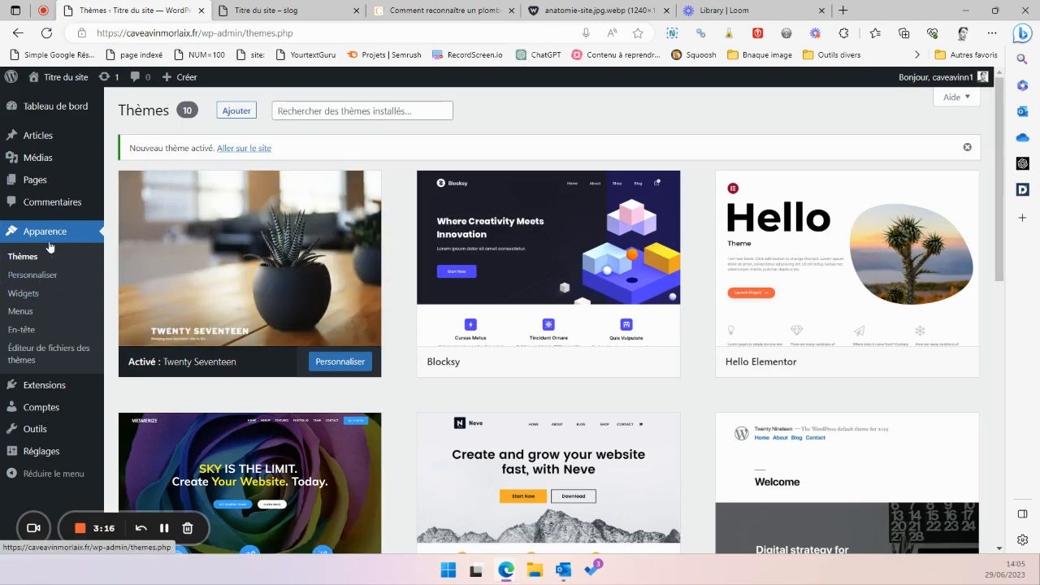
pyautogui.click(28, 302)
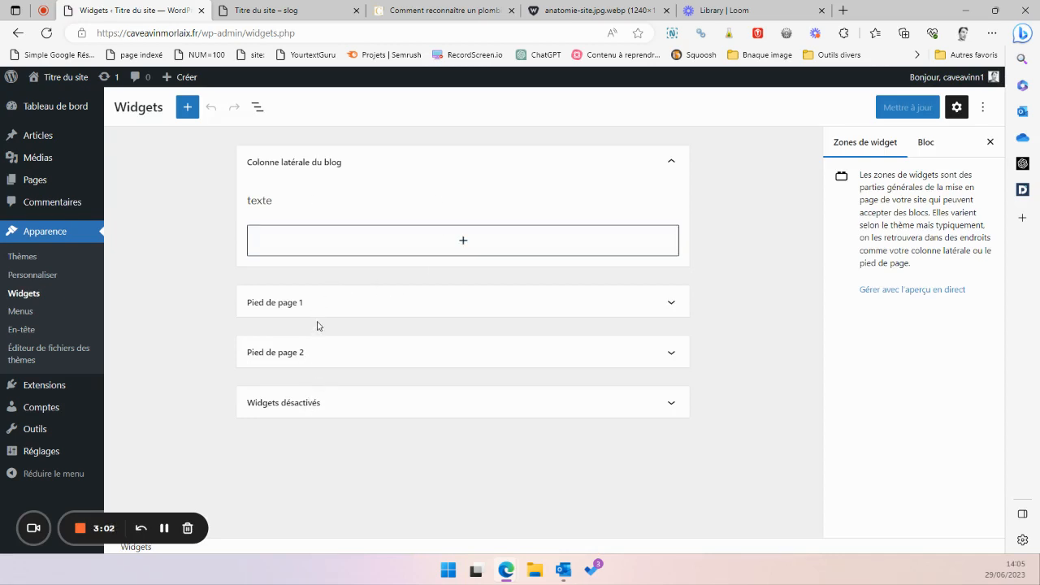
pyautogui.click(445, 11)
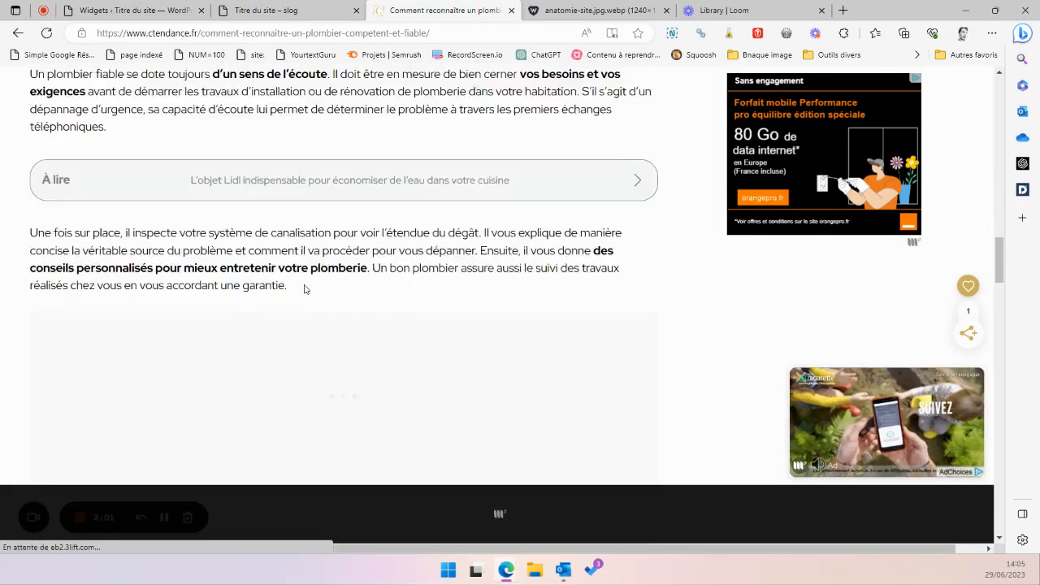
pyautogui.scroll(-20, 304, 289)
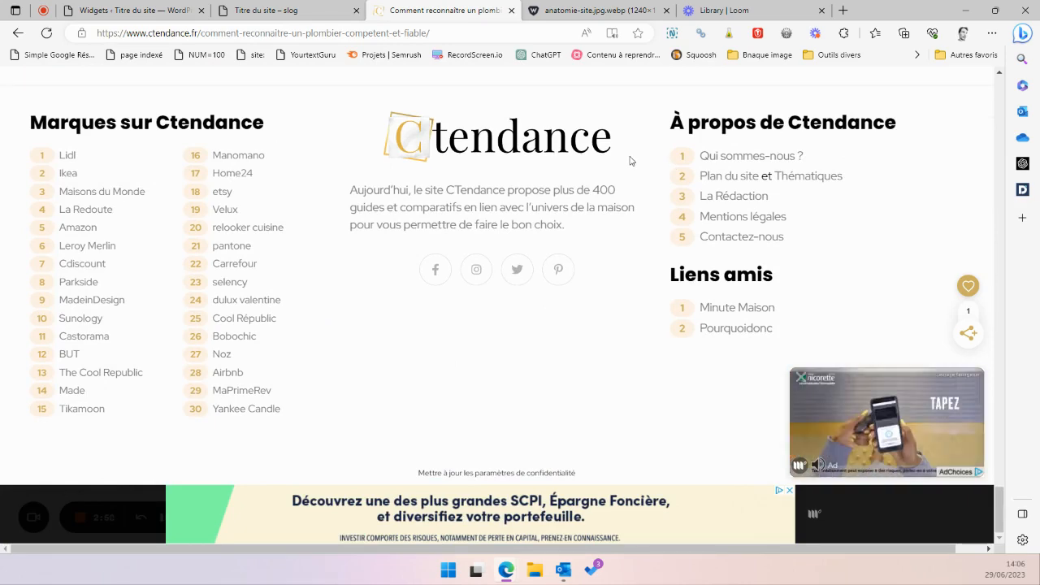
pyautogui.click(335, 11)
pyautogui.click(137, 12)
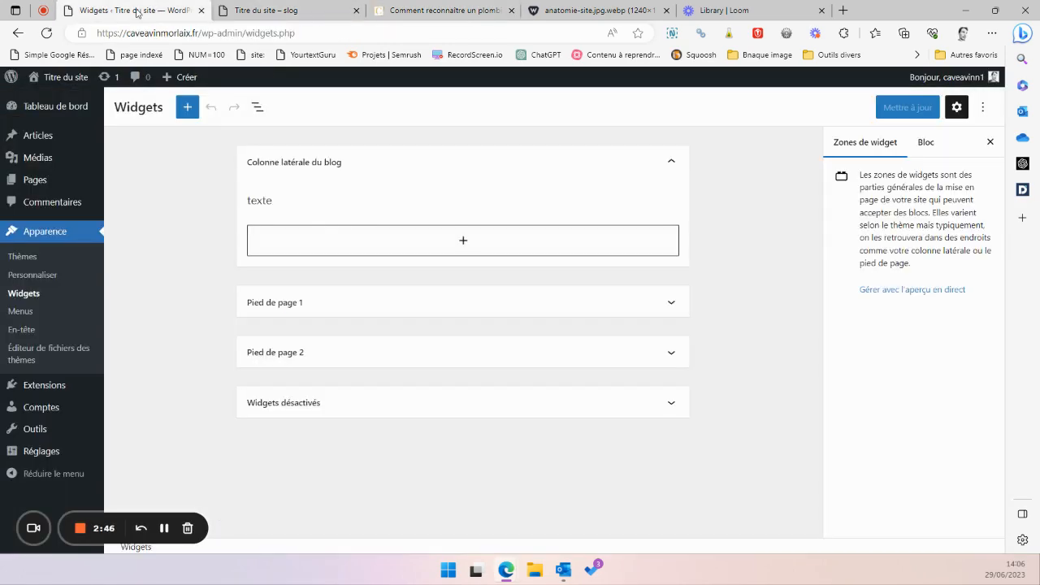
# Add a Paragraphe block to the Colonne latérale du blog widget area from the full block library
pyautogui.click(30, 294)
pyautogui.click(464, 243)
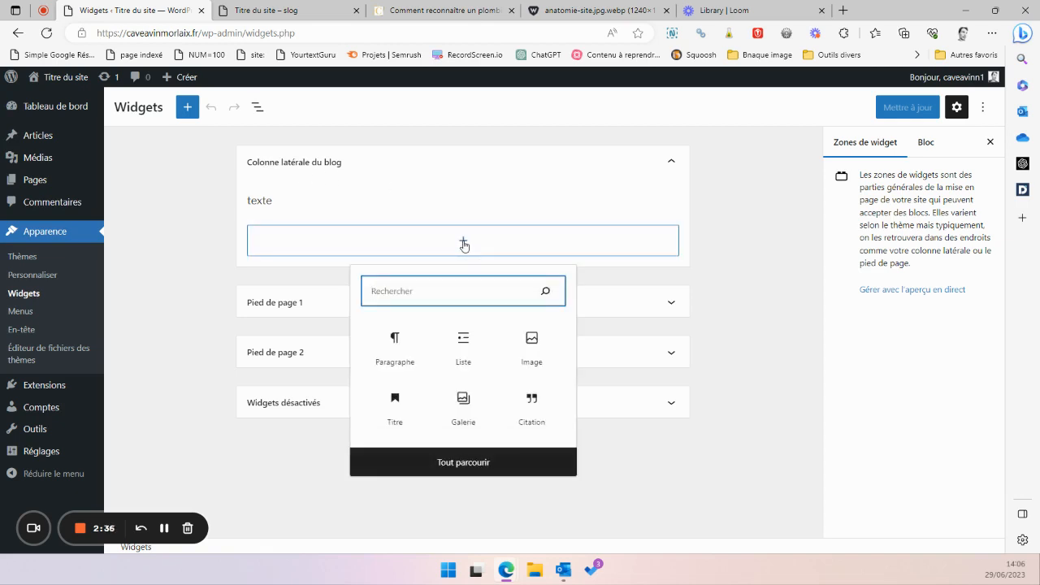
pyautogui.click(463, 462)
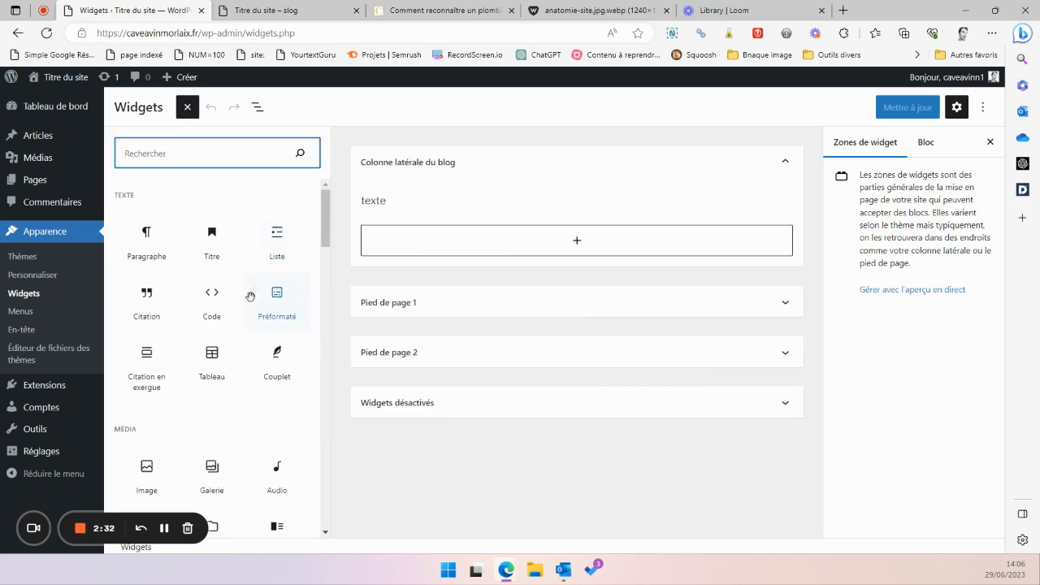
pyautogui.click(147, 244)
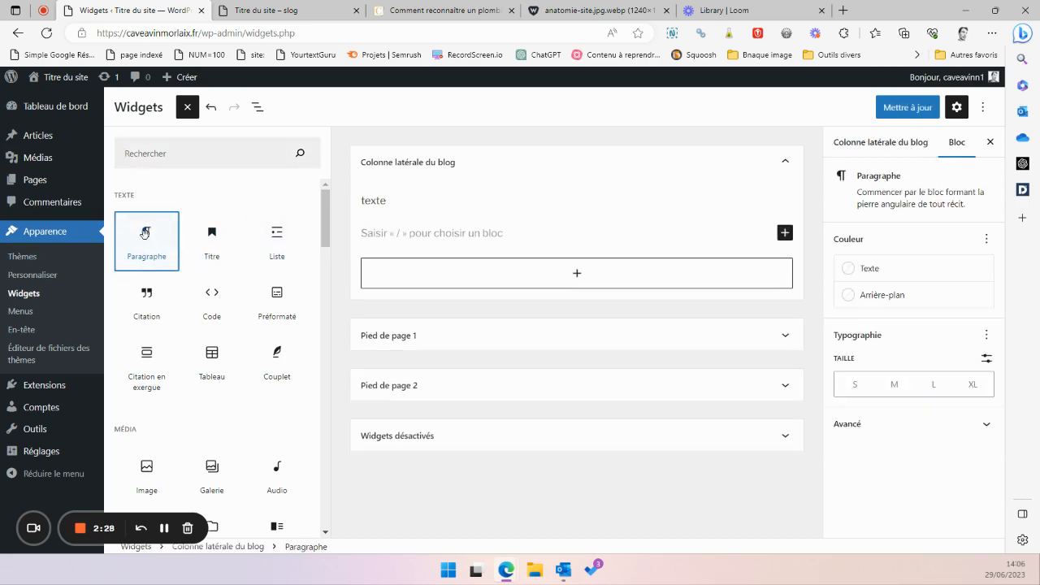
pyautogui.click(385, 231)
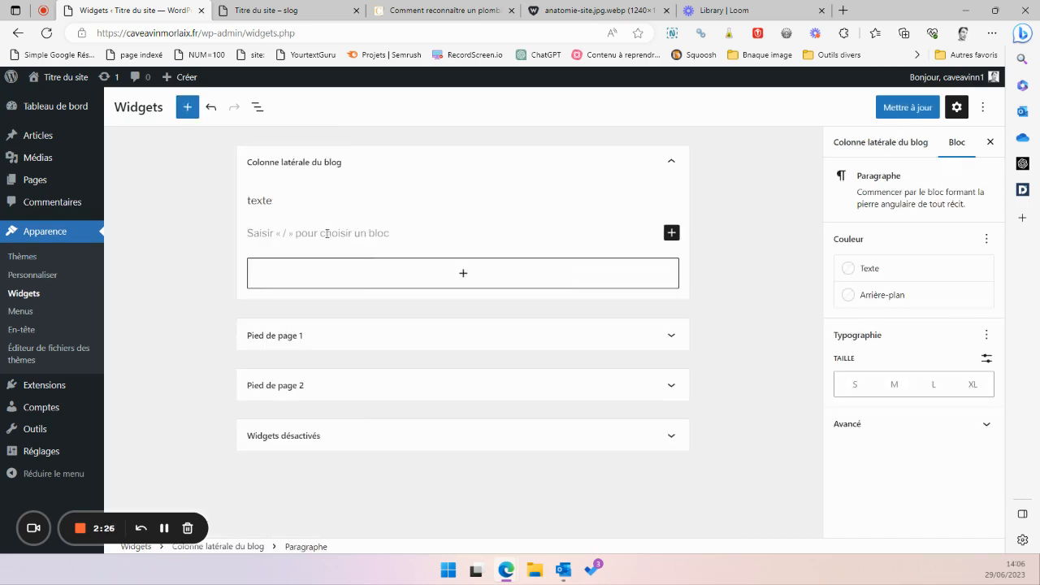
# Copy the site description from the Ctendance footer and paste it into the new paragraph block of the blog sidebar
pyautogui.click(459, 11)
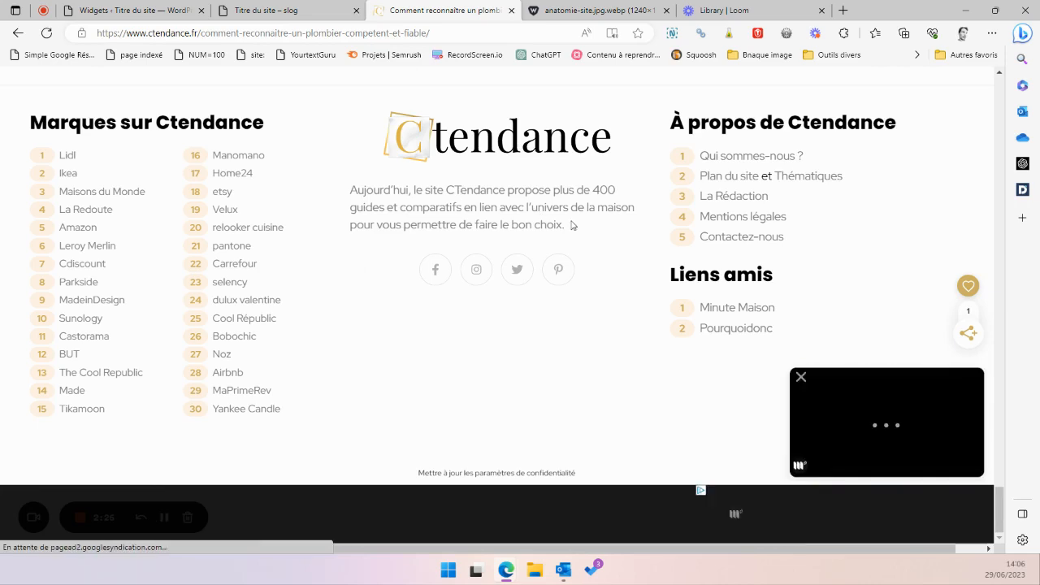
pyautogui.moveTo(571, 225); pyautogui.dragTo(342, 191)
pyautogui.hotkey('ctrl', 'c')
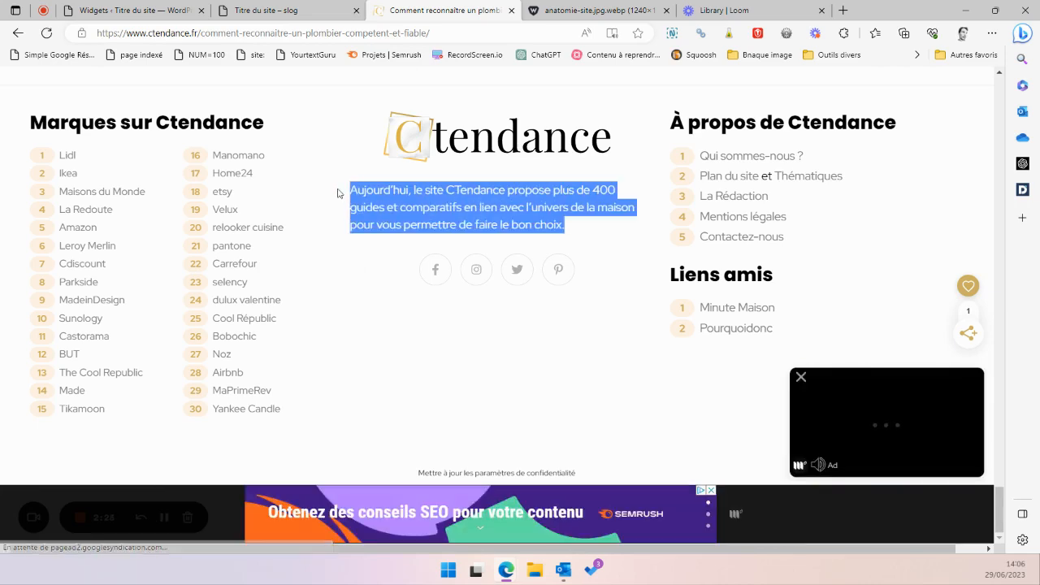
pyautogui.click(299, 16)
pyautogui.click(122, 11)
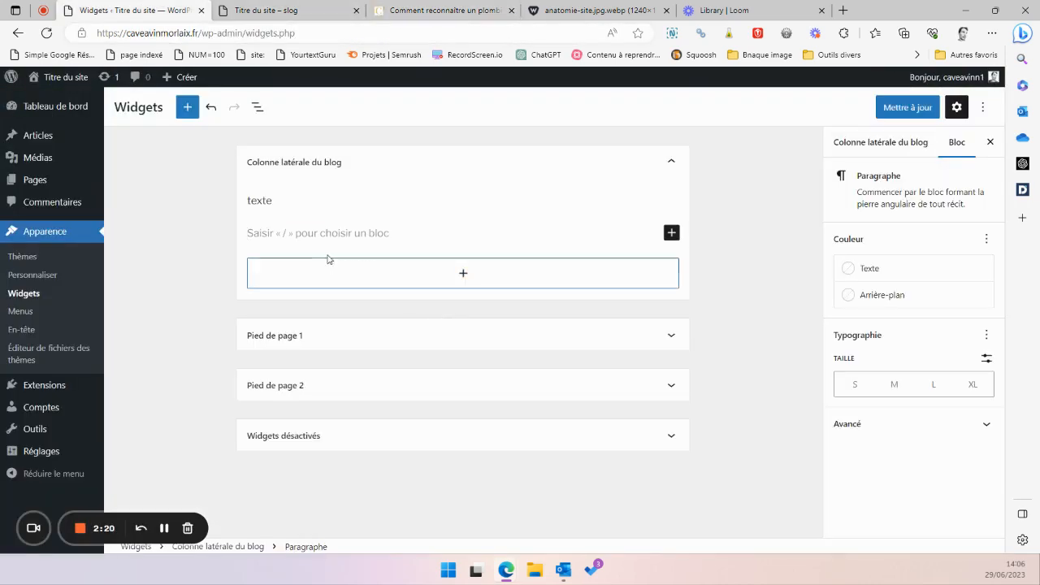
pyautogui.click(309, 232)
pyautogui.hotkey('ctrl', 'v')
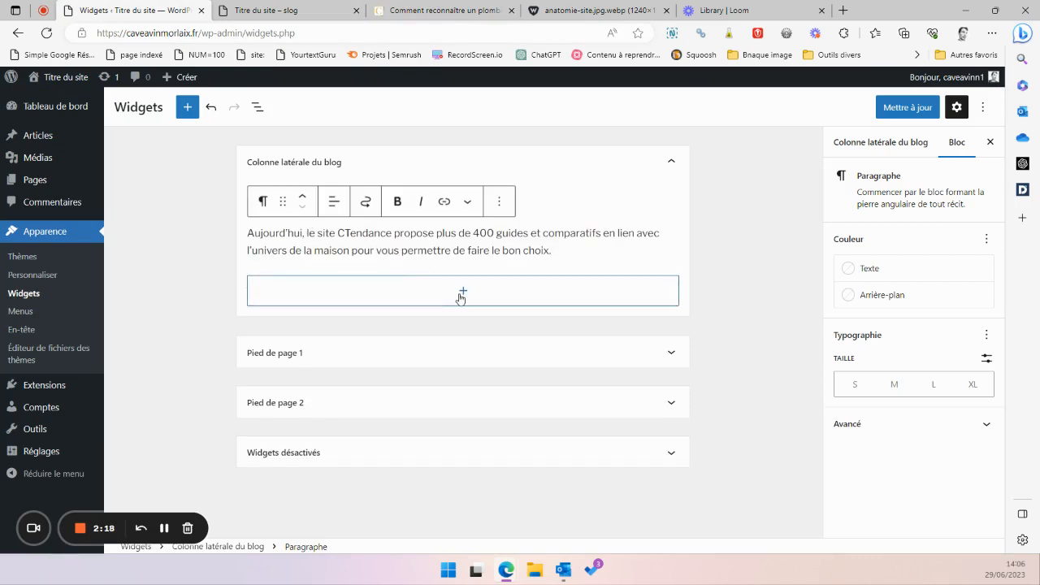
# Add an Image block below the sidebar paragraph and insert logo-rc2i.png from the media library
pyautogui.click(463, 292)
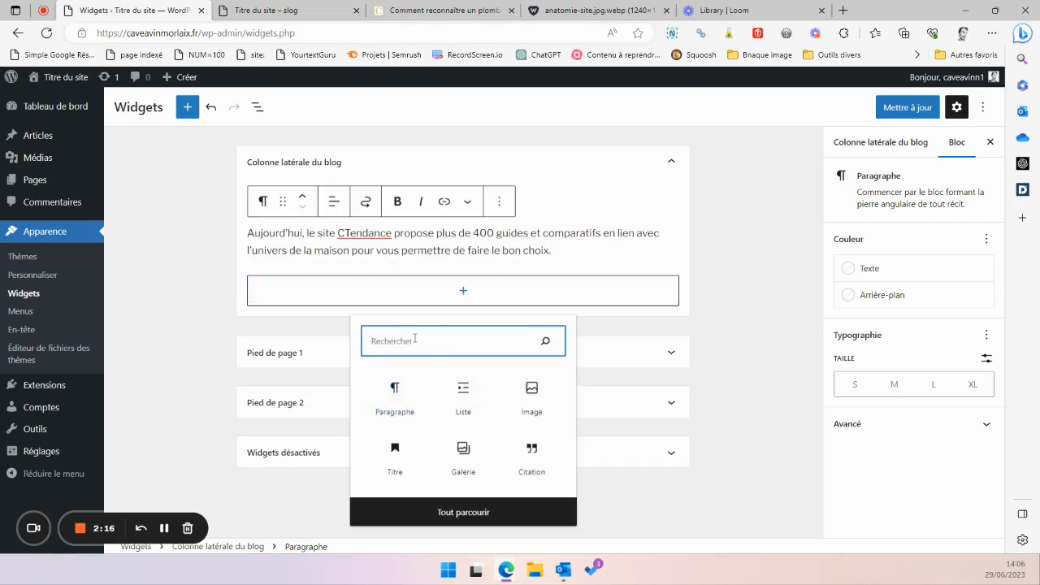
pyautogui.write('image')
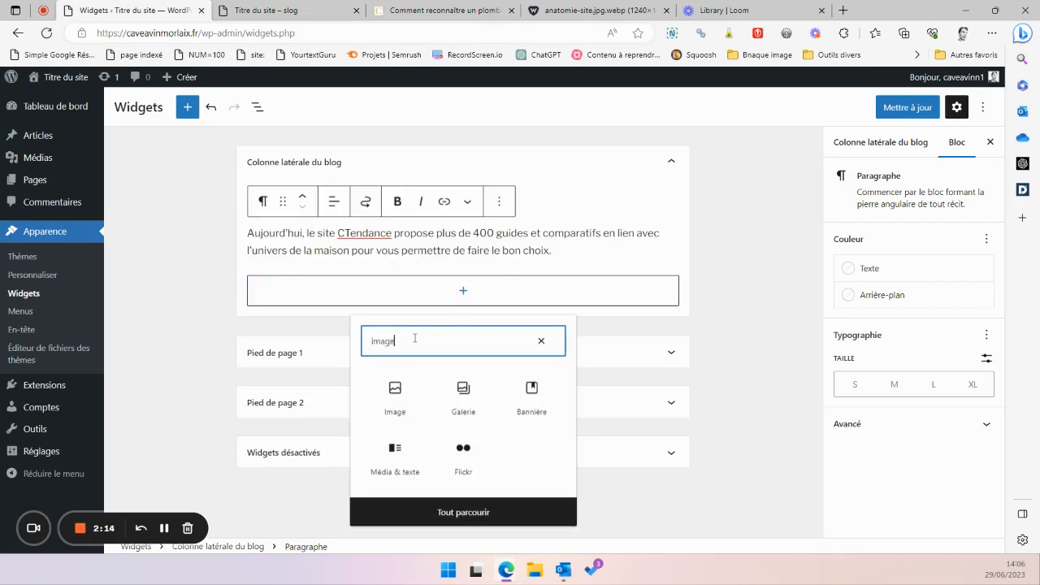
pyautogui.click(406, 392)
pyautogui.click(348, 366)
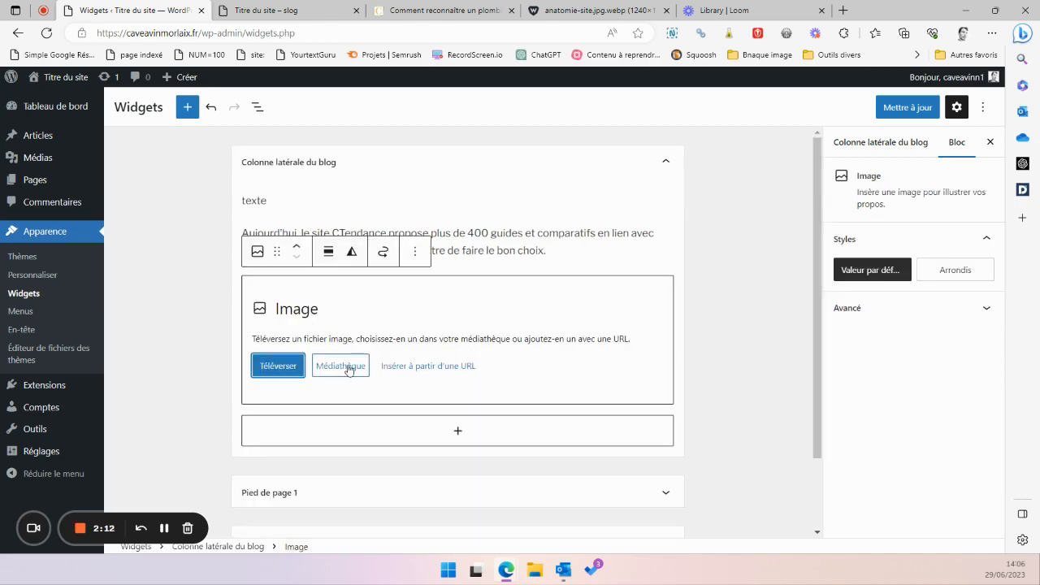
pyautogui.click(354, 241)
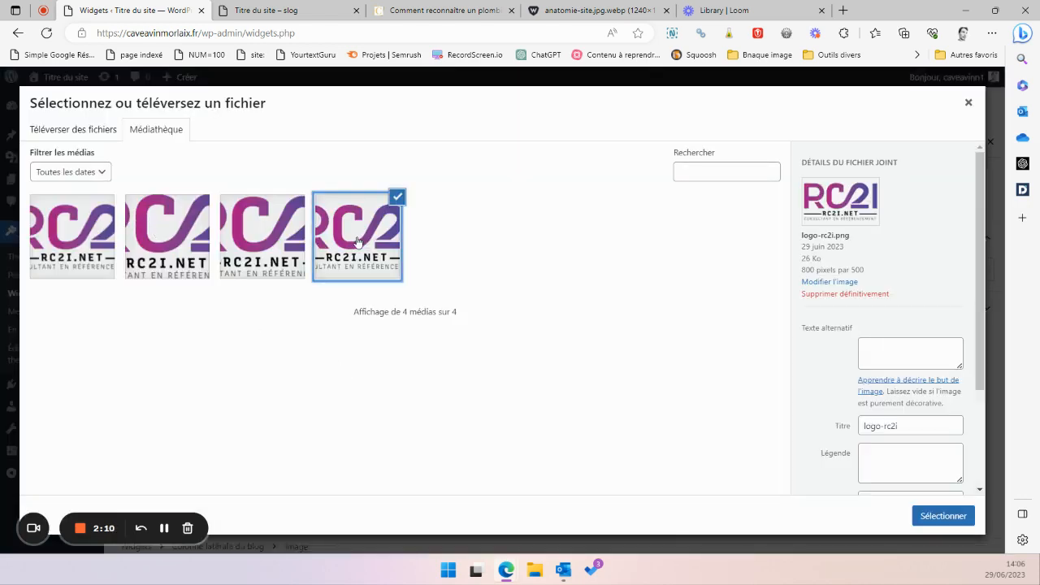
pyautogui.click(943, 516)
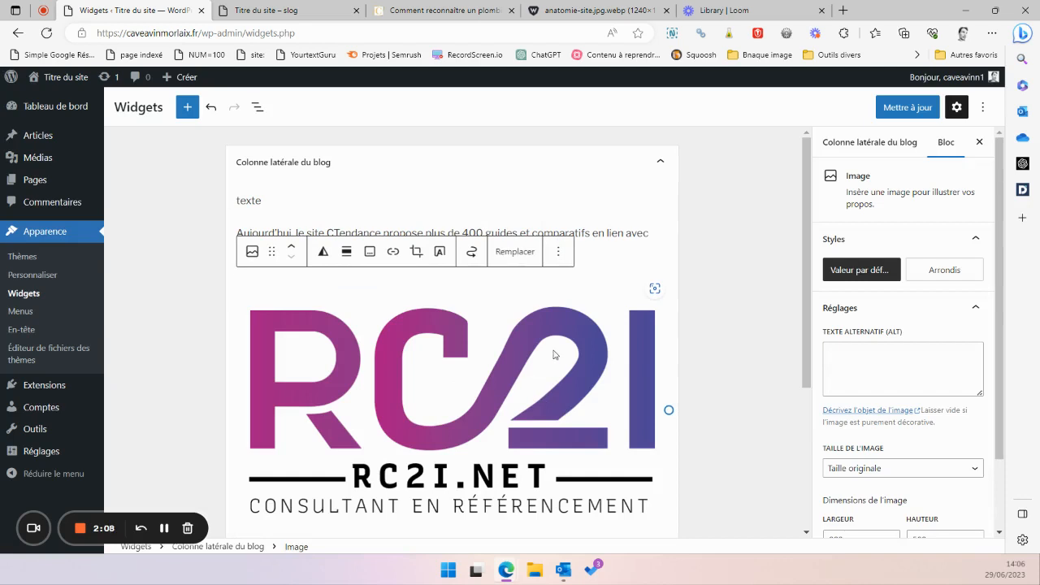
# Shrink the RC2I logo image in the blog sidebar to about a quarter of the column width and centre it
pyautogui.moveTo(668, 410); pyautogui.dragTo(353, 356)
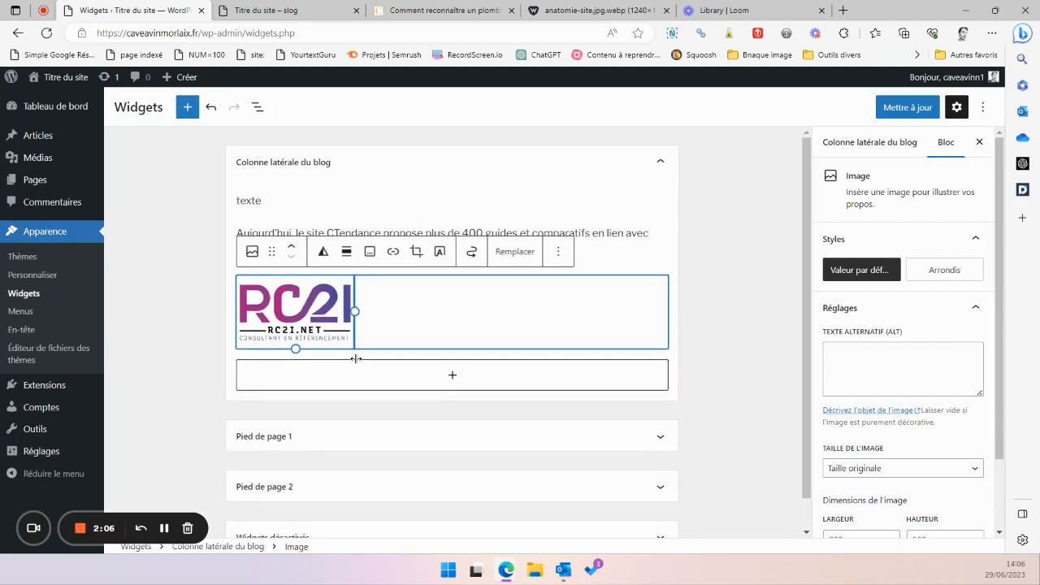
pyautogui.click(346, 251)
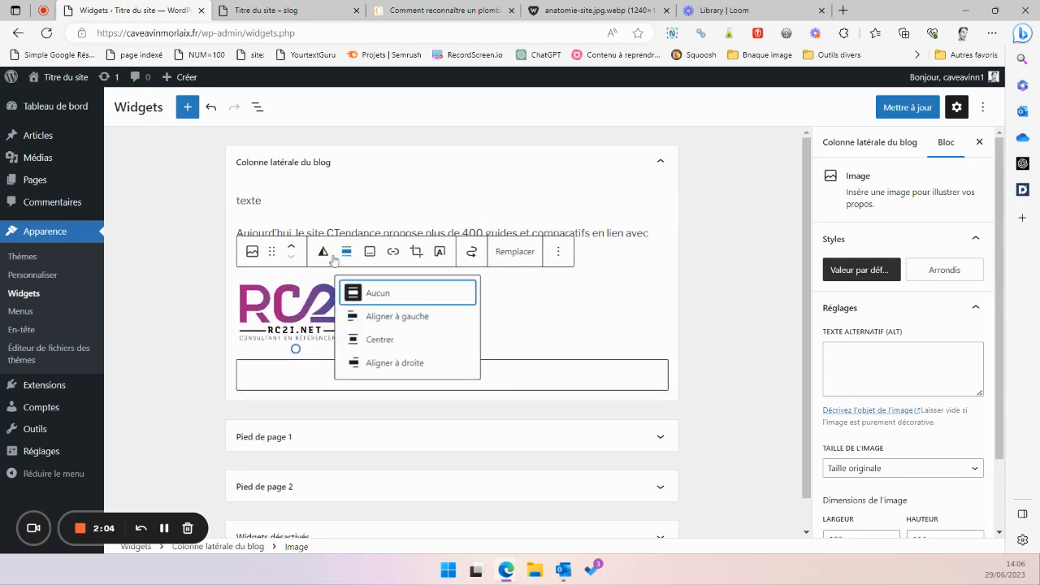
pyautogui.click(370, 340)
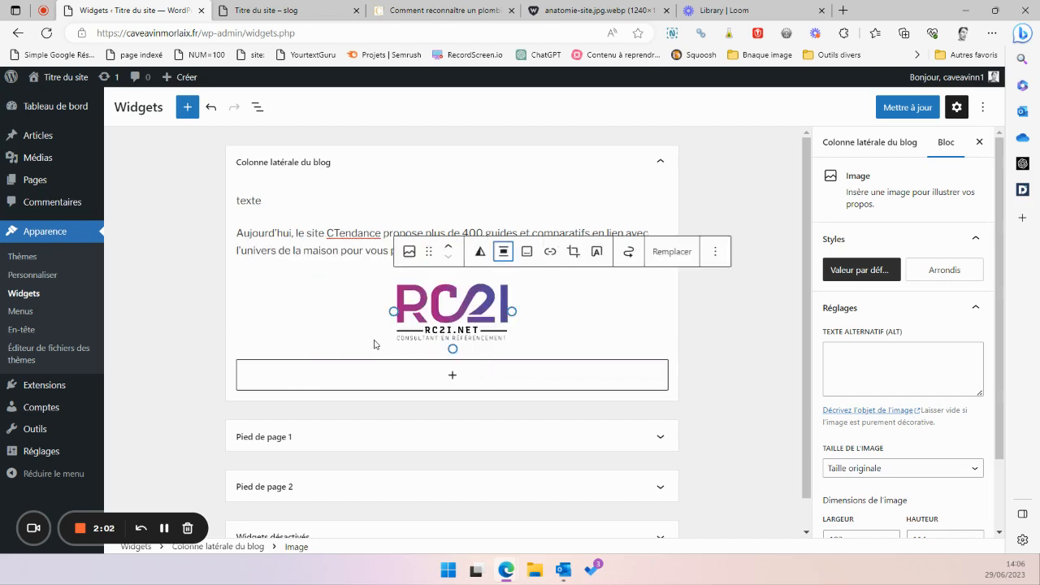
pyautogui.click(443, 310)
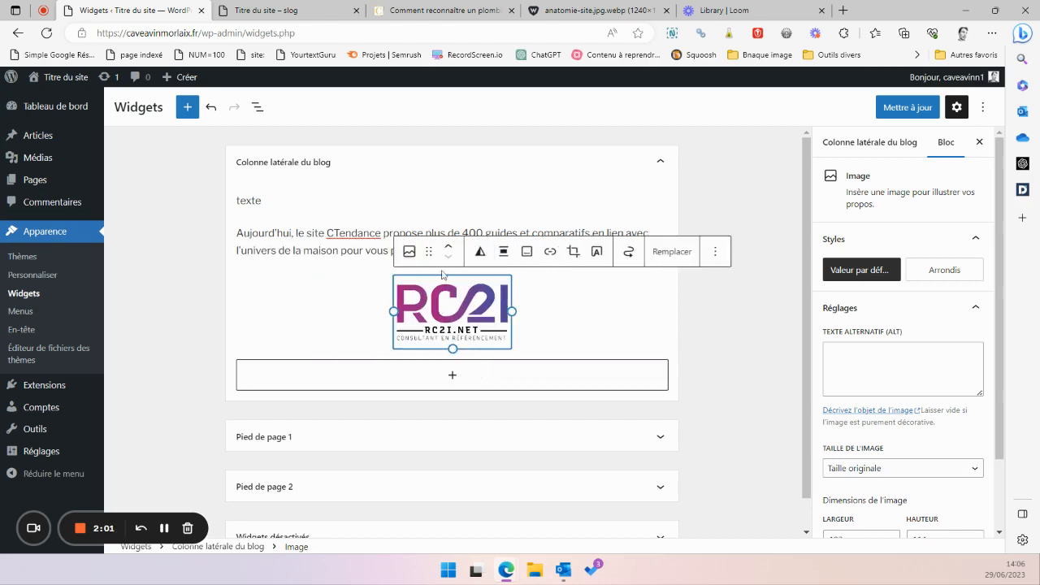
# Move the CTendance description paragraph one position down so it sits below the logo image
pyautogui.click(362, 234)
pyautogui.click(468, 311)
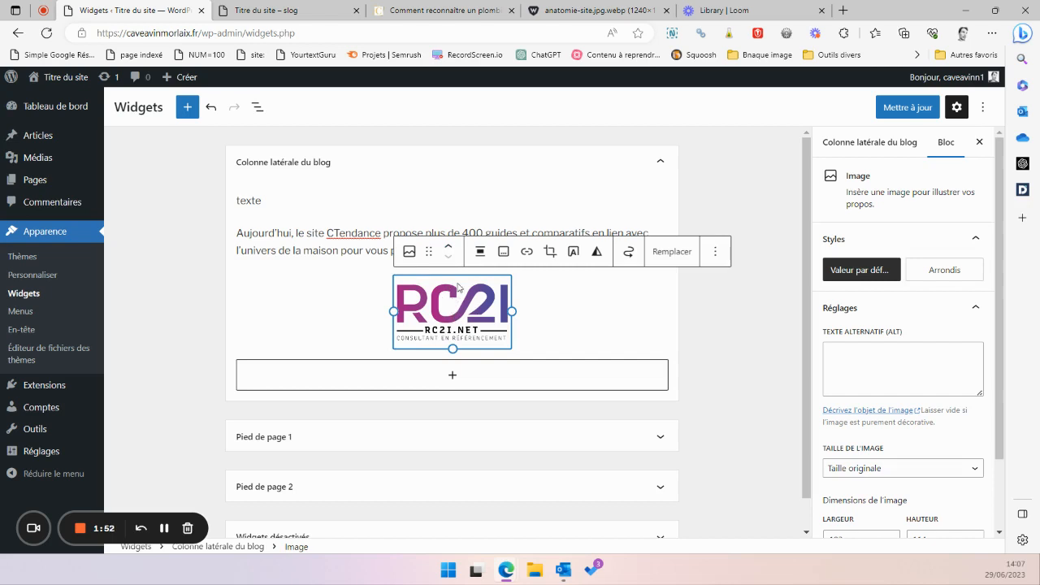
pyautogui.click(370, 253)
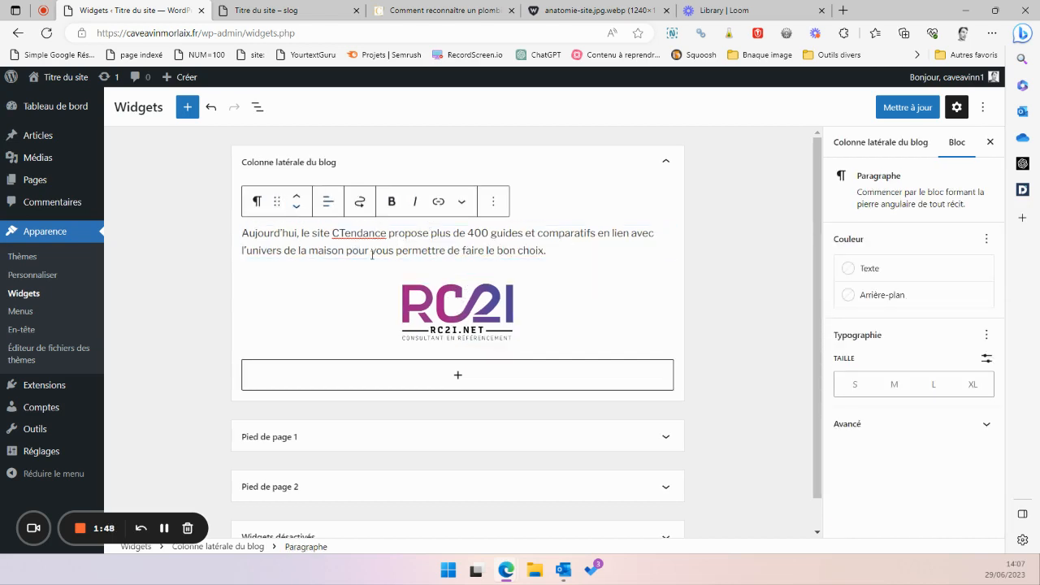
pyautogui.click(297, 208)
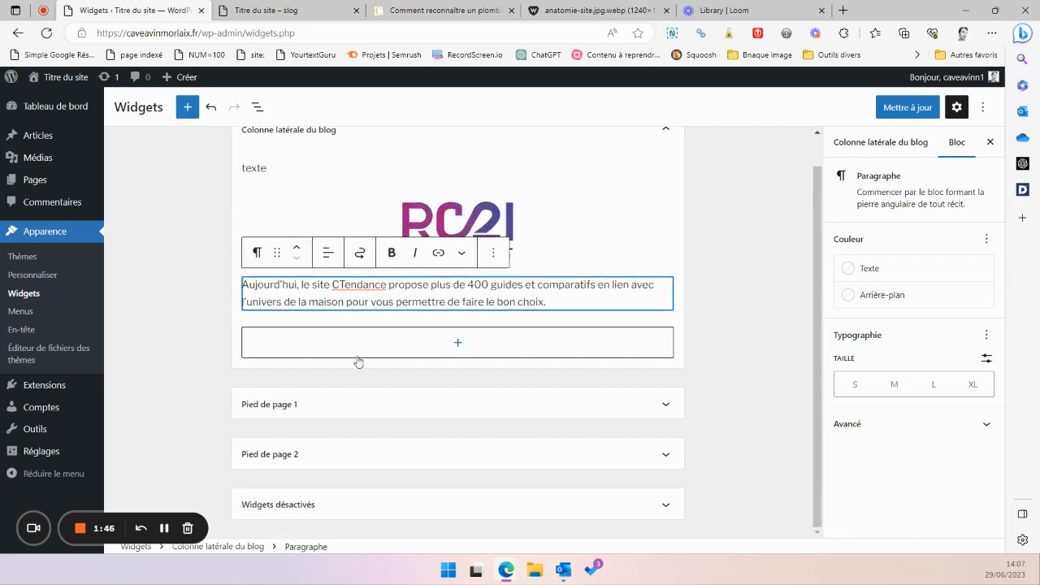
pyautogui.scroll(1, 317, 229)
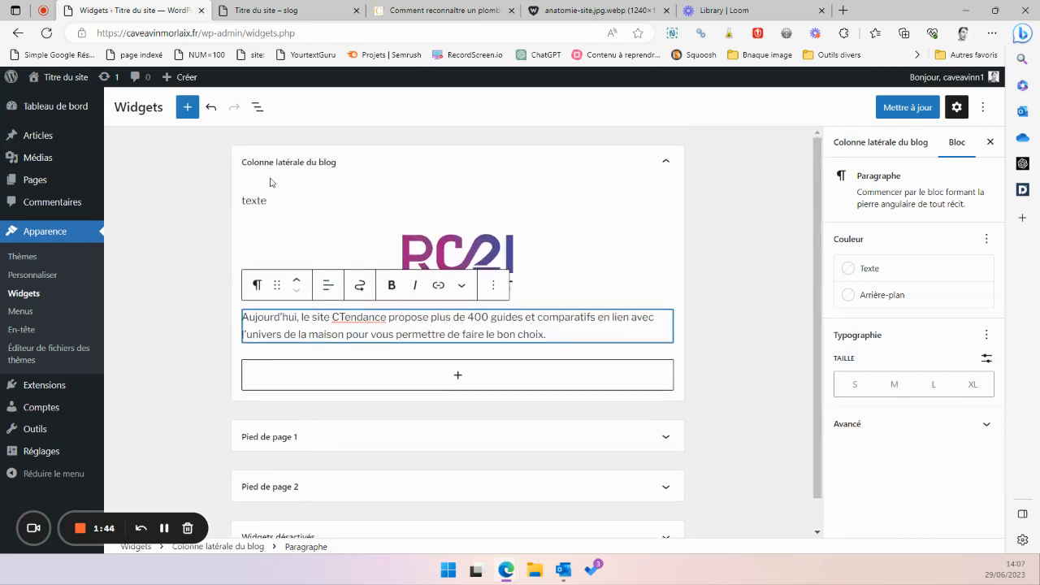
# Expand the Pied de page 1, Pied de page 2 and Widgets désactivés areas and look through their contents
pyautogui.scroll(-1, 334, 239)
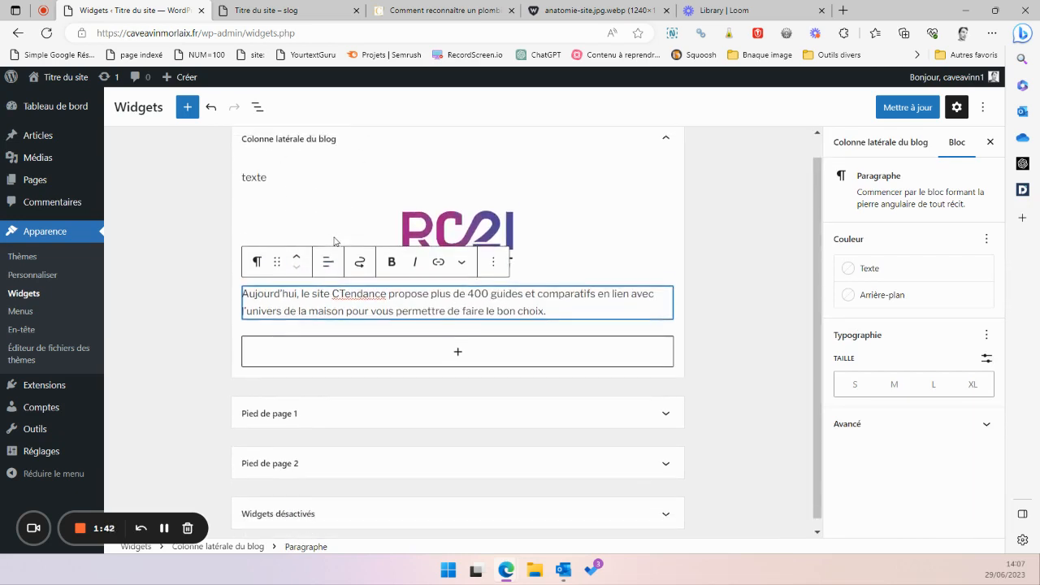
pyautogui.click(314, 407)
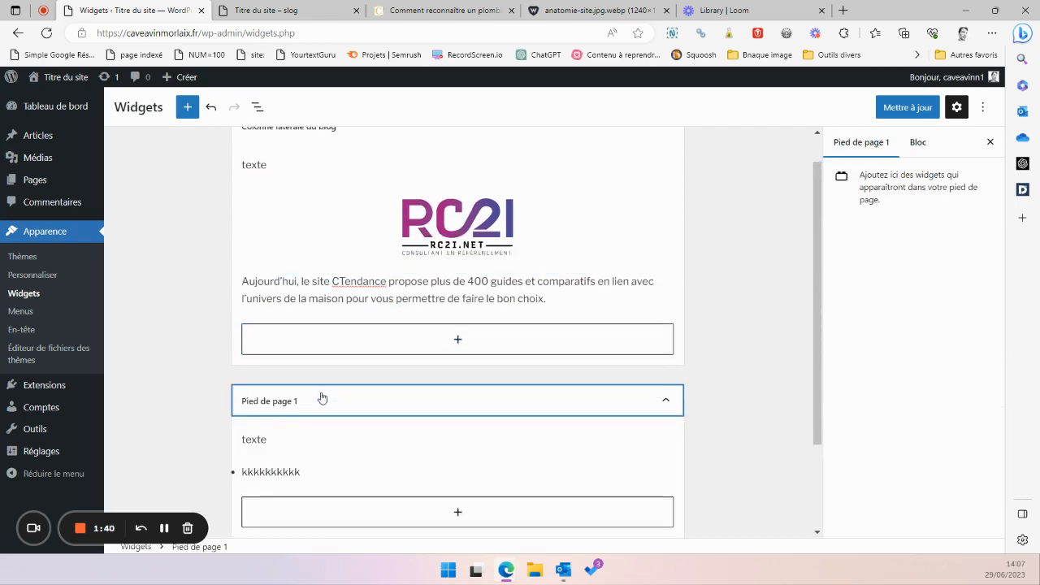
pyautogui.scroll(-4, 320, 398)
pyautogui.click(293, 452)
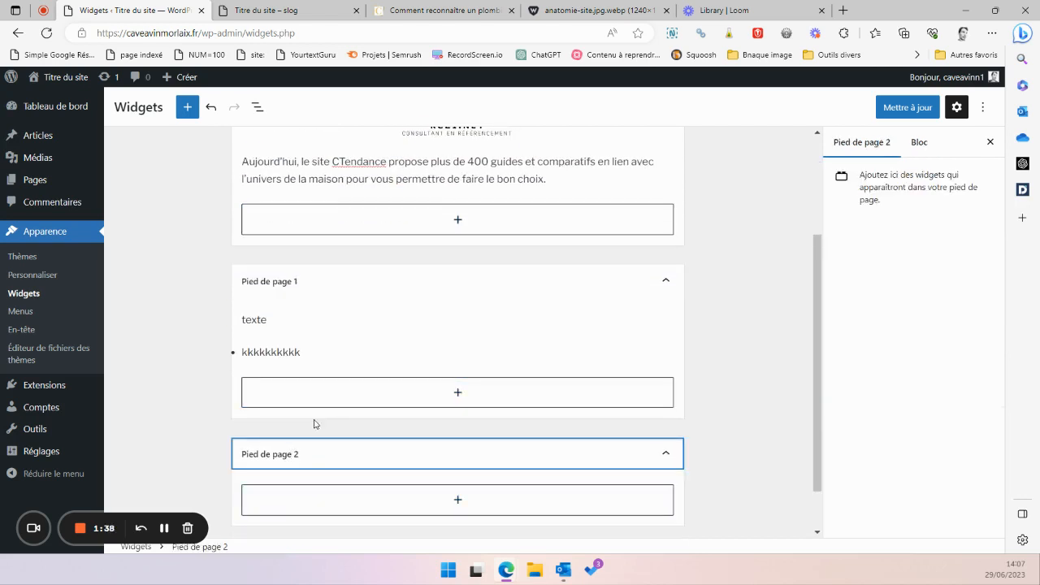
pyautogui.scroll(-2, 314, 459)
pyautogui.click(314, 505)
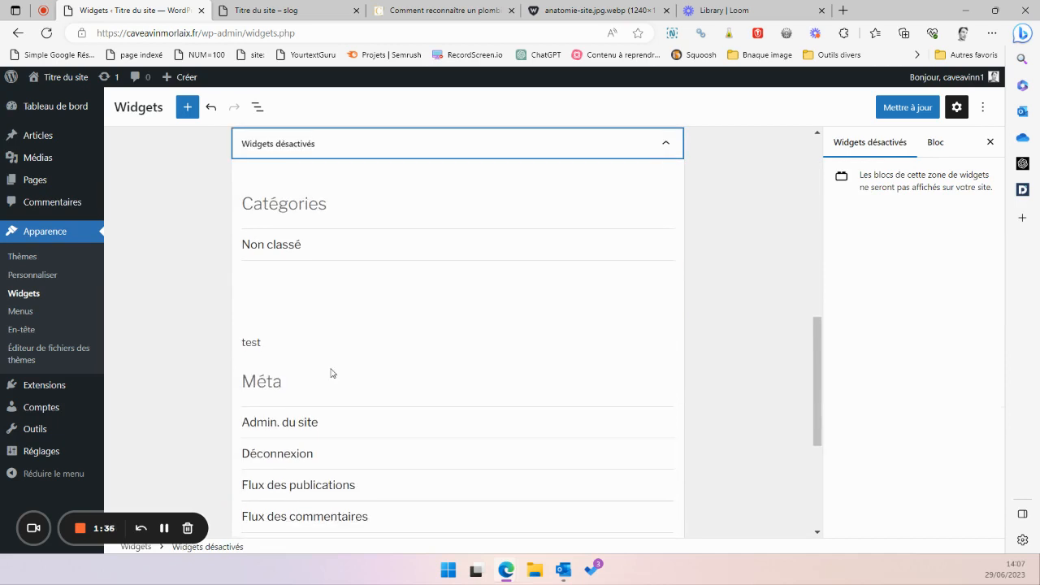
pyautogui.scroll(5, 330, 372)
pyautogui.scroll(3, 509, 309)
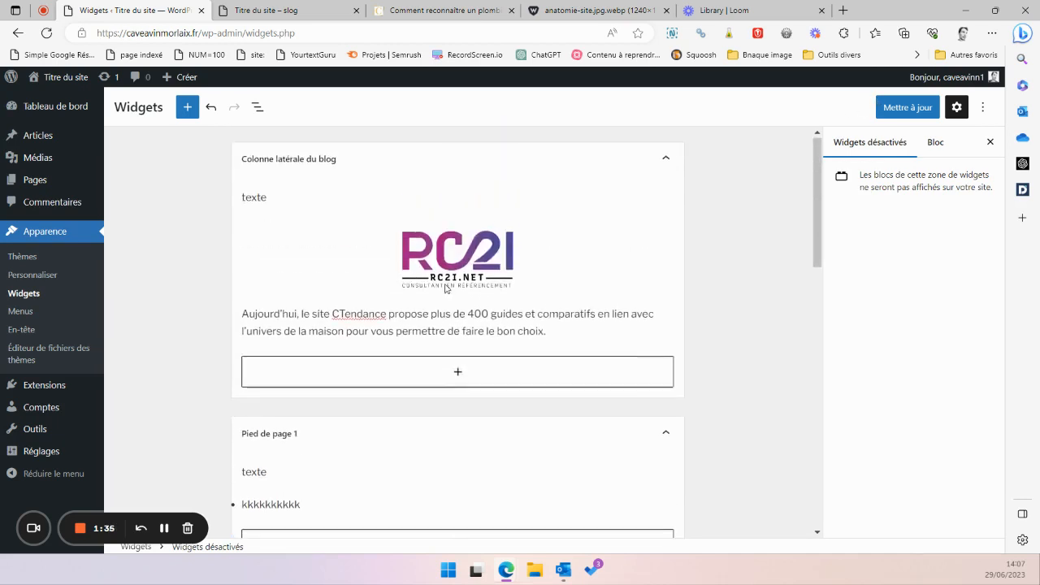
# Save the widget changes, reload the public site and check the blog sidebar and footer
pyautogui.click(906, 109)
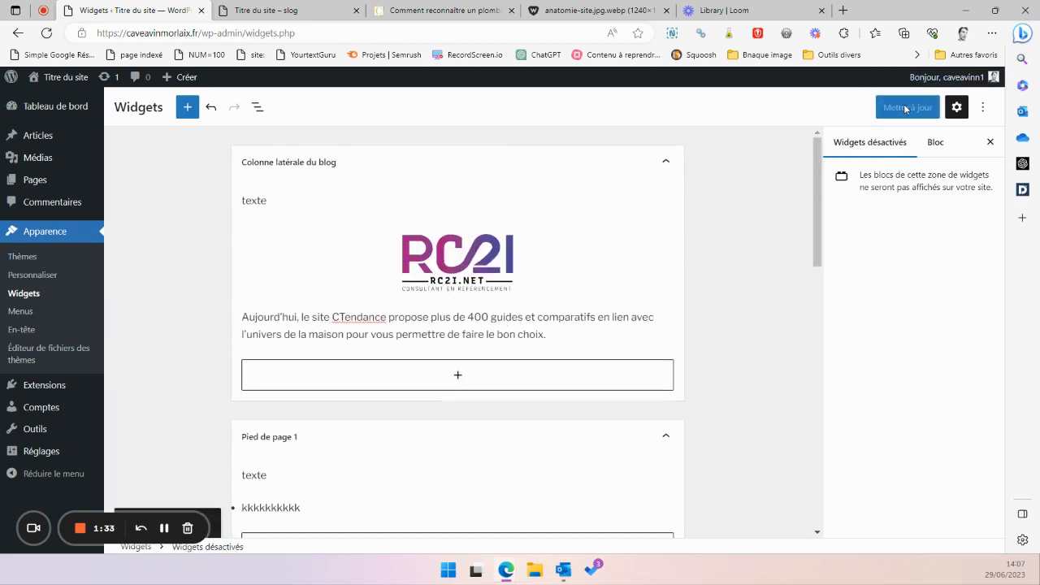
pyautogui.click(298, 11)
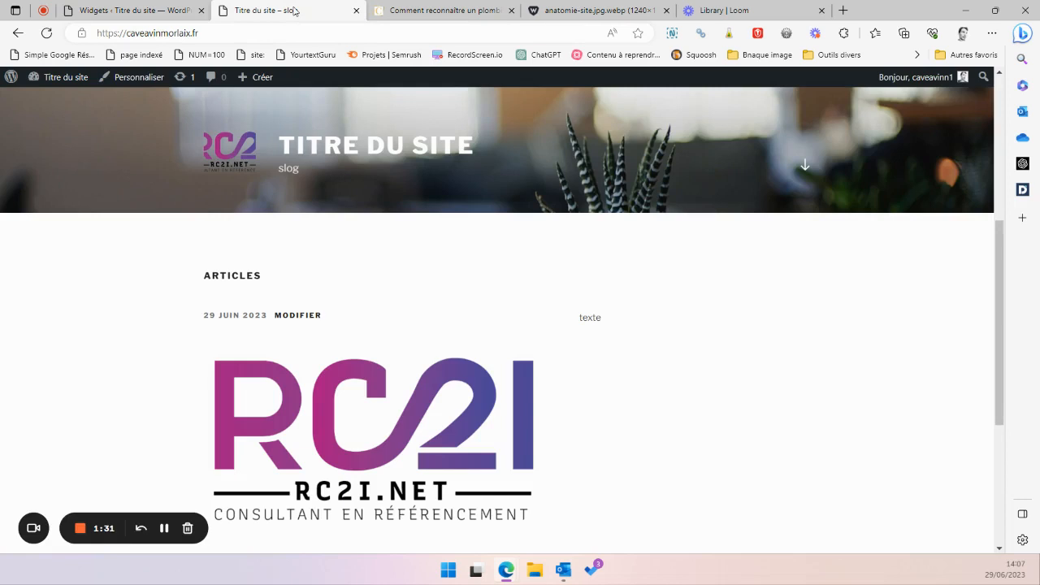
pyautogui.click(46, 32)
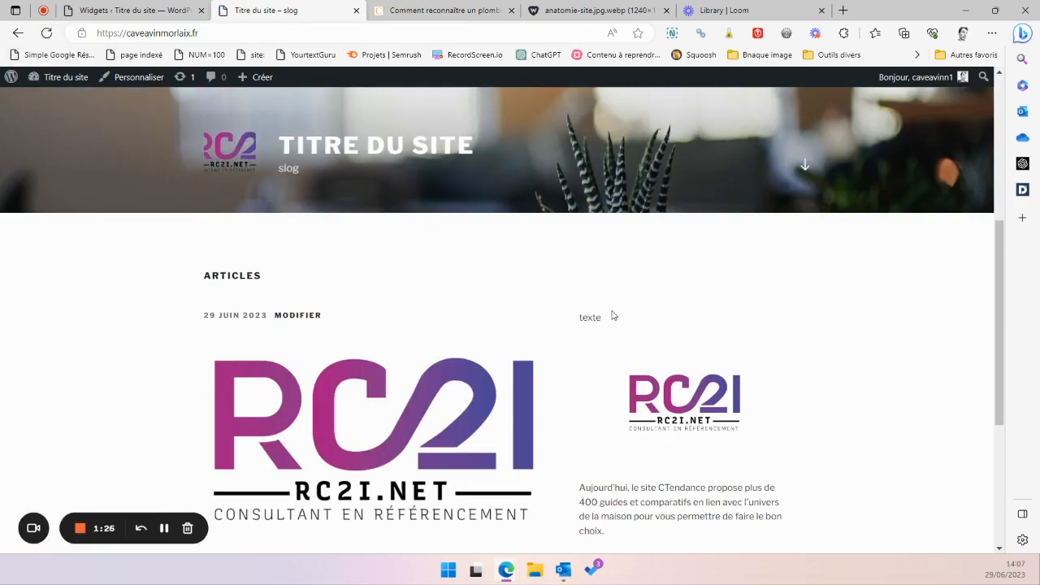
pyautogui.scroll(-2, 678, 320)
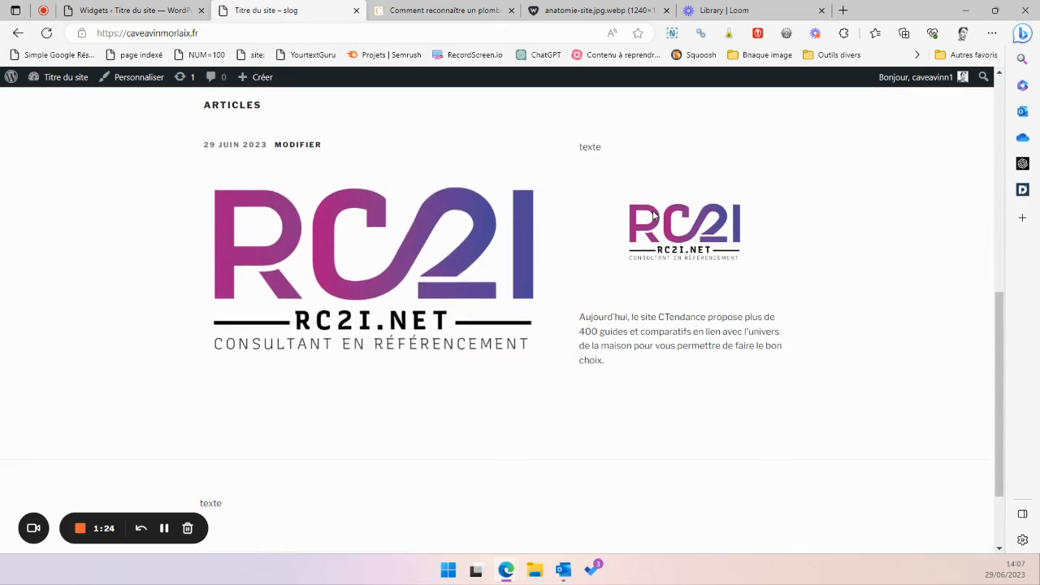
pyautogui.scroll(-2, 729, 245)
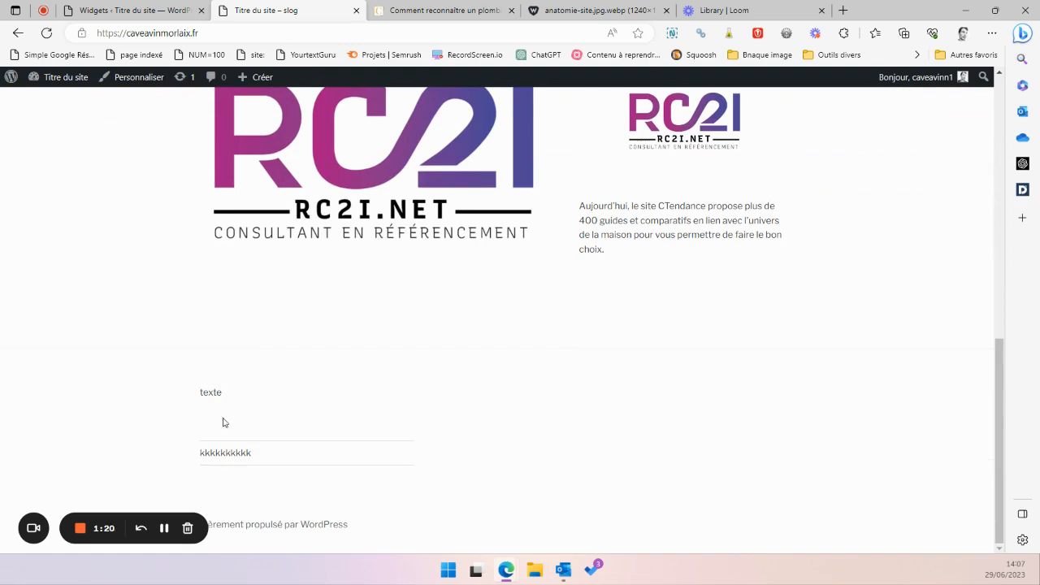
# Return to the widgets editor and open the full block library for the empty Pied de page 2 area
pyautogui.click(114, 8)
pyautogui.scroll(-3, 426, 330)
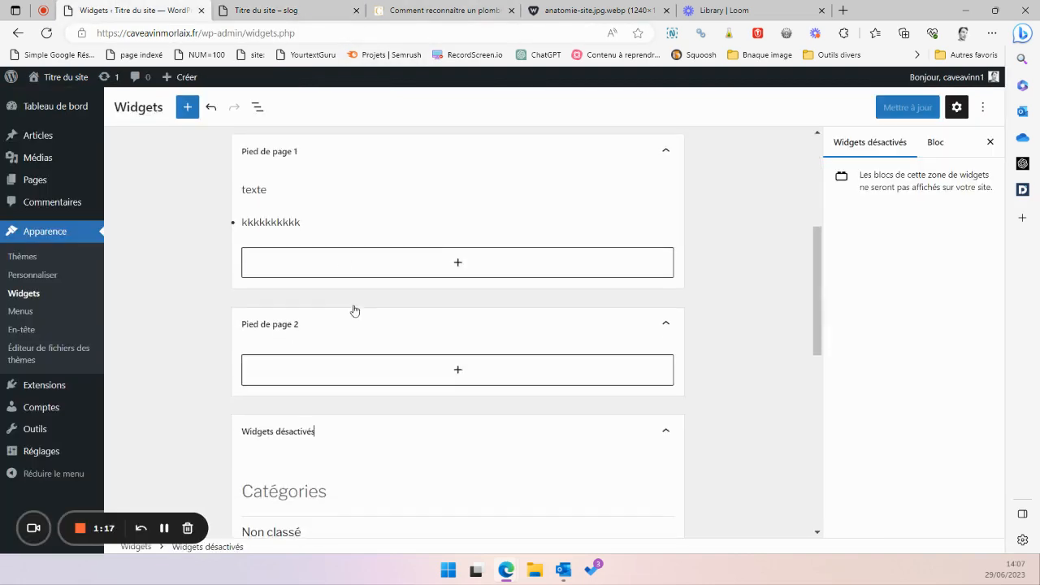
pyautogui.click(295, 218)
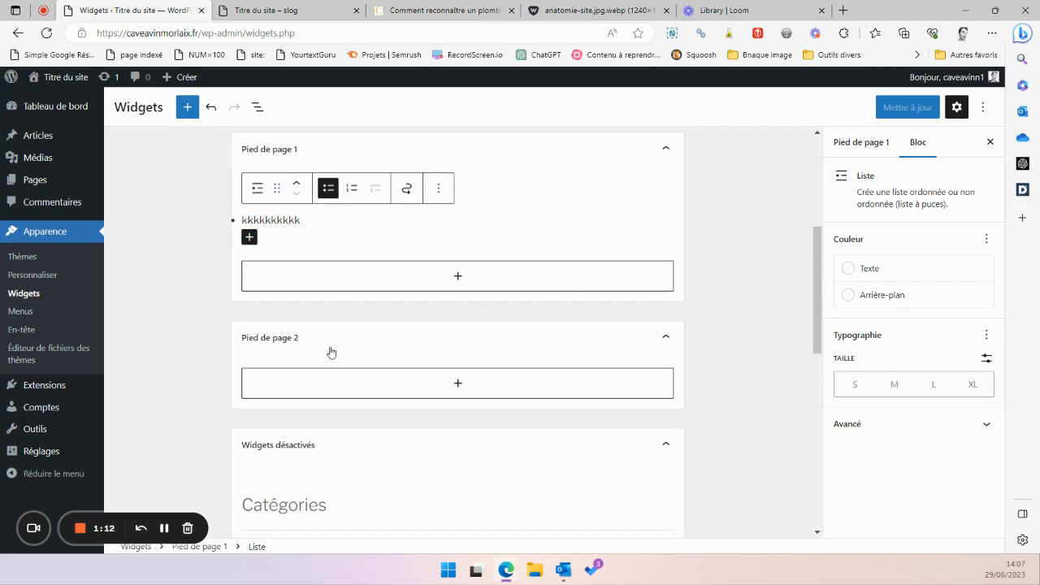
pyautogui.click(368, 394)
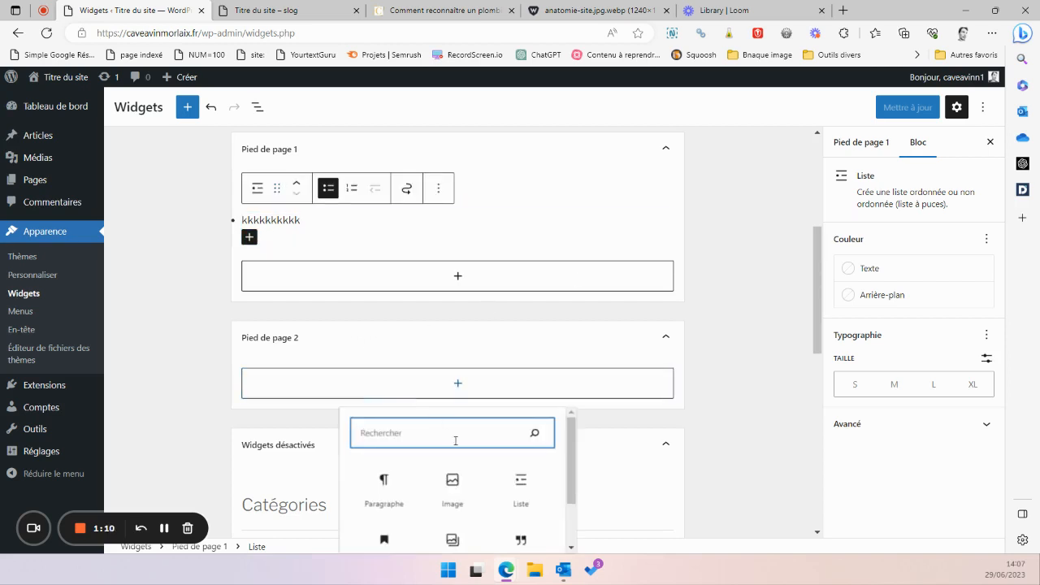
pyautogui.scroll(-2, 455, 422)
pyautogui.click(452, 462)
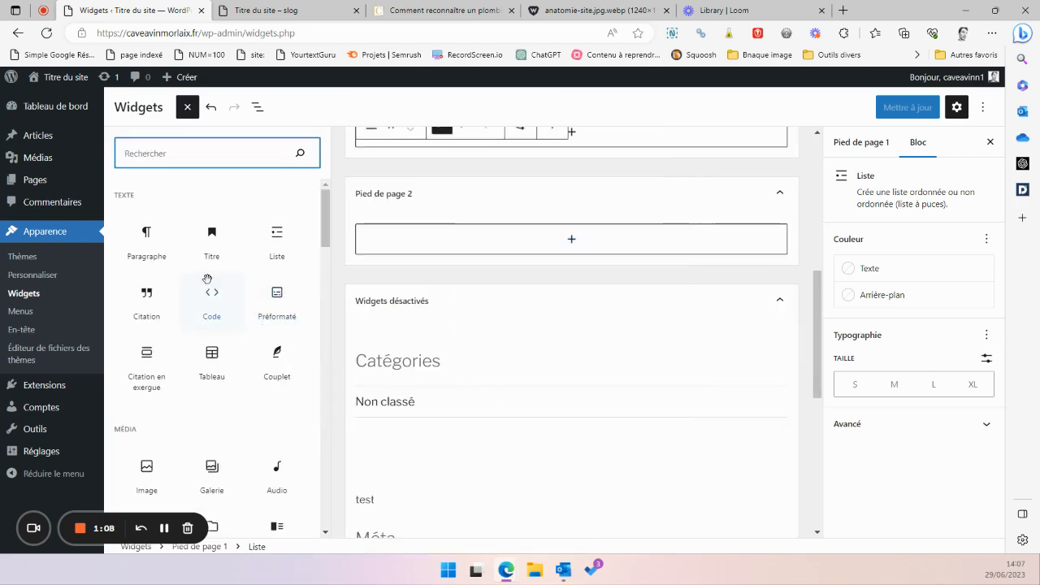
# Browse the block library's design, widget, theme and embedded content categories to see which blocks are available
pyautogui.scroll(-12, 211, 300)
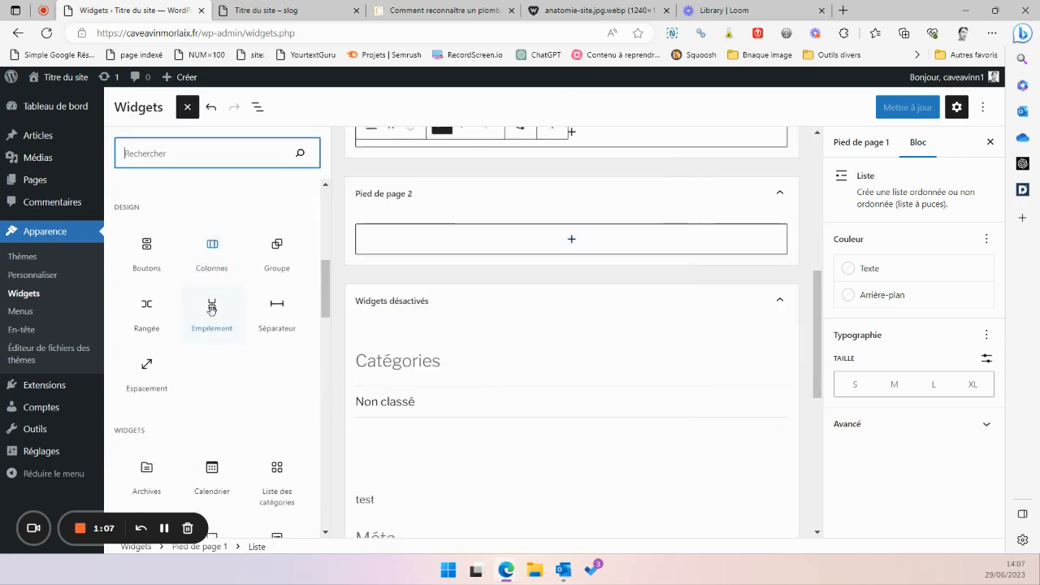
pyautogui.scroll(-3, 210, 315)
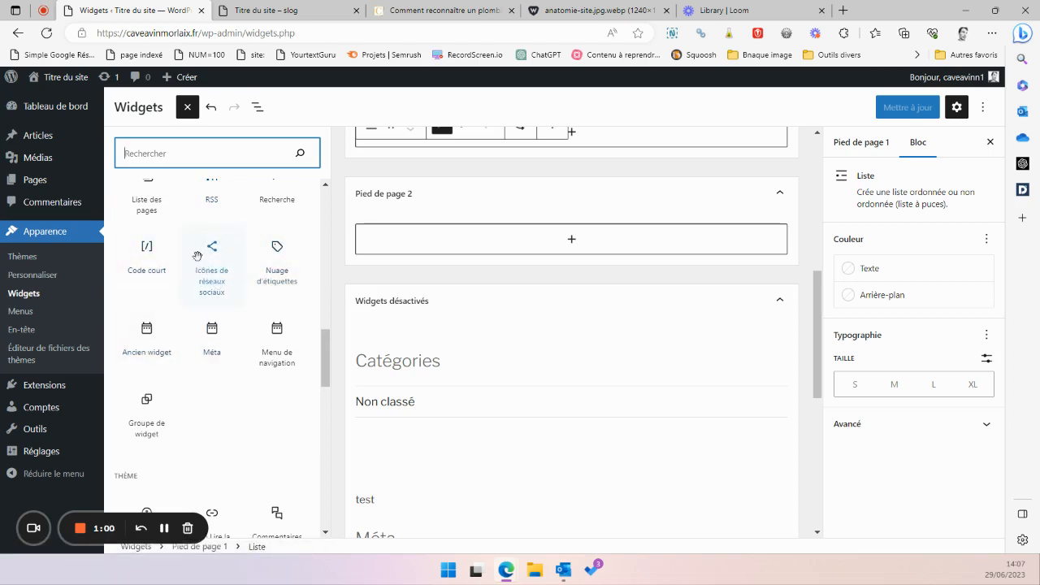
pyautogui.scroll(-2, 207, 272)
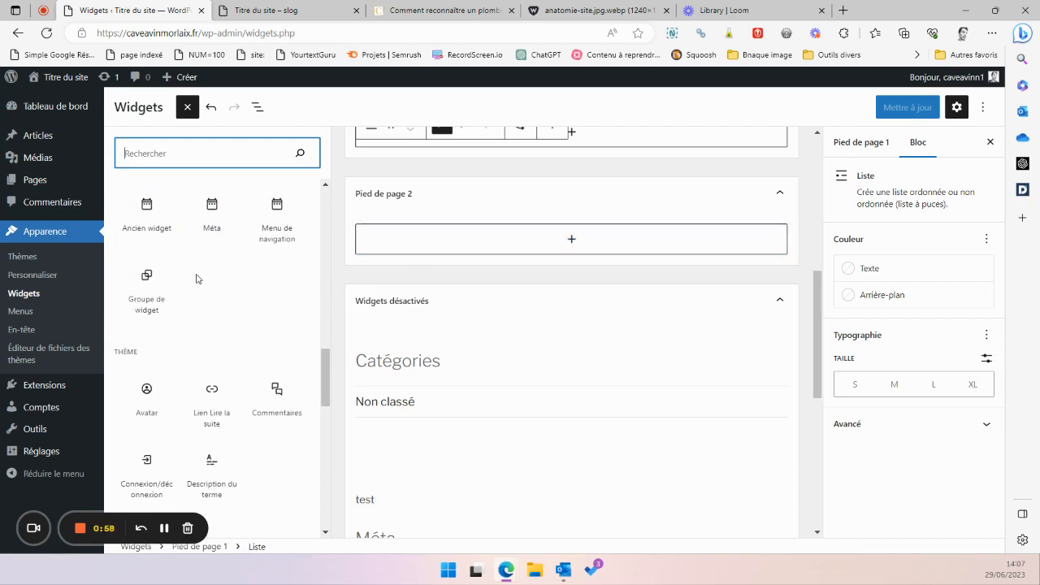
pyautogui.scroll(-3, 225, 382)
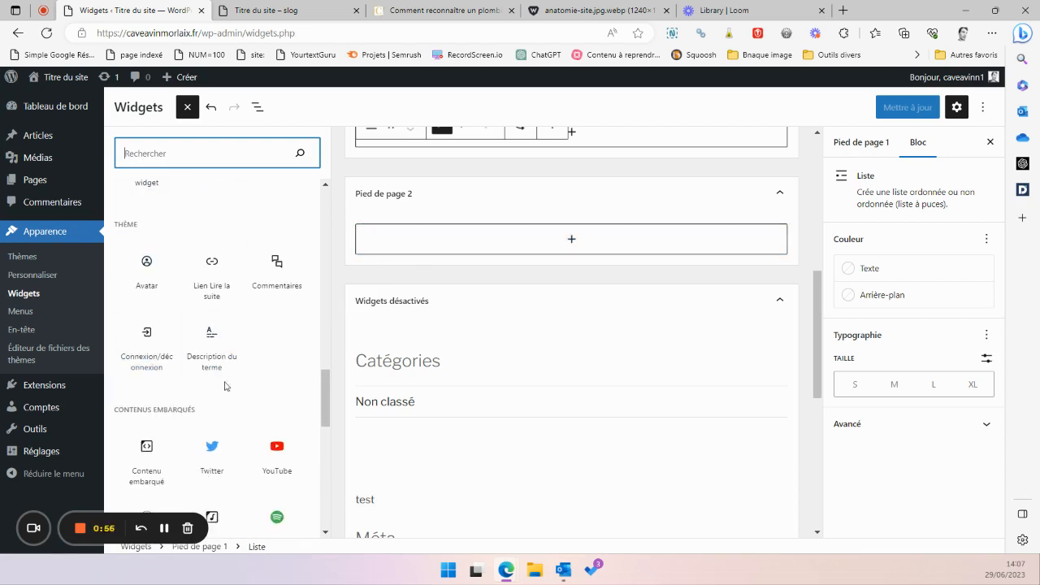
pyautogui.scroll(-1, 225, 317)
pyautogui.scroll(-3, 230, 288)
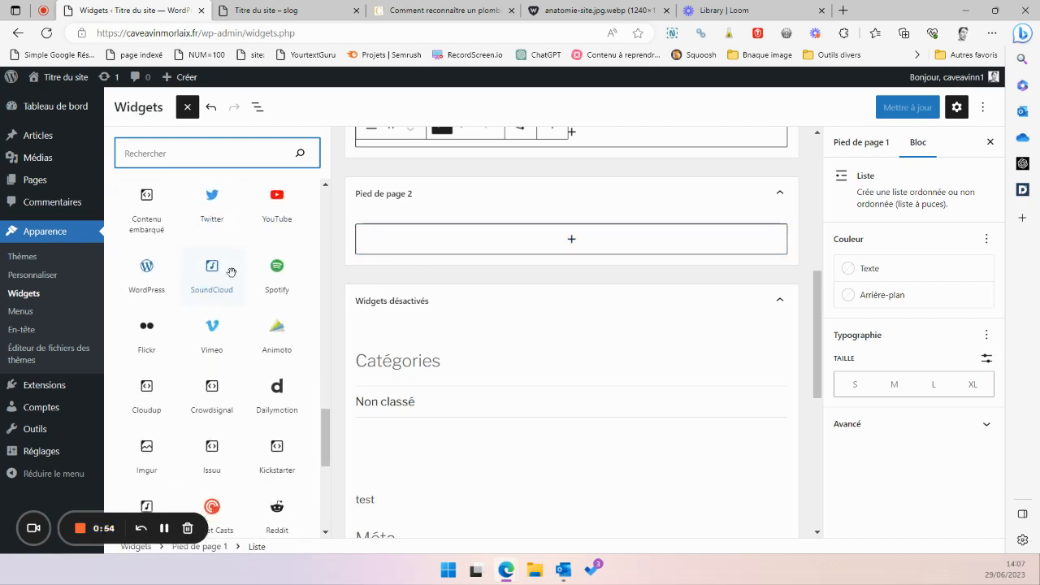
pyautogui.scroll(10, 225, 306)
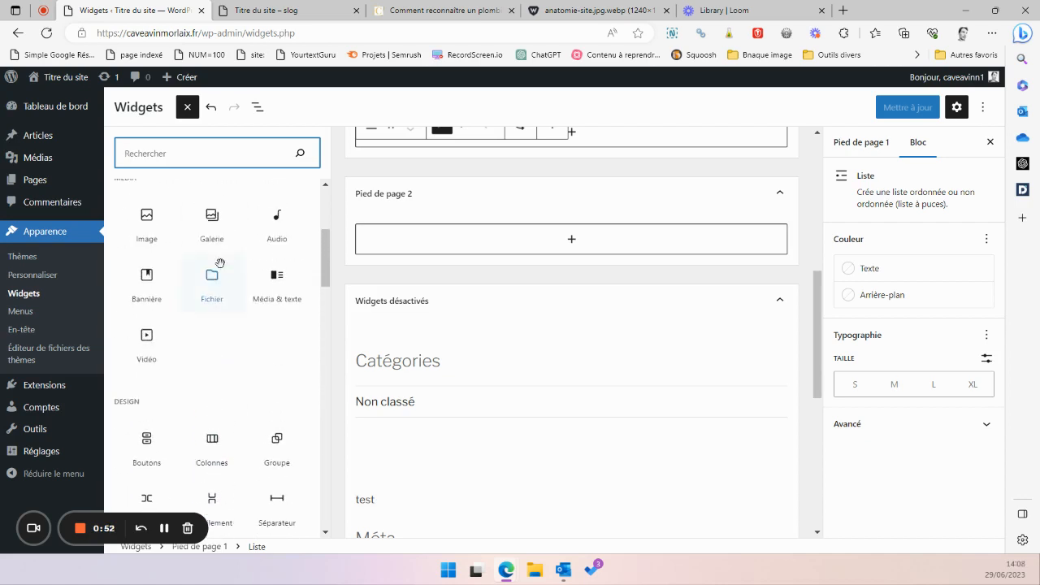
pyautogui.scroll(3, 211, 244)
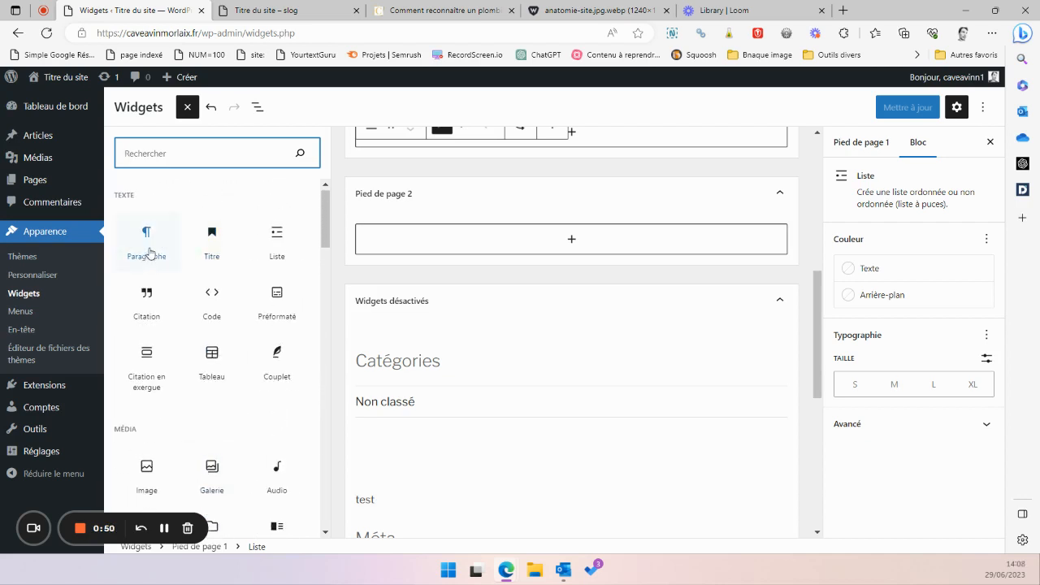
# Insert a Liste block in Pied de page 2 with the items "liste" and "liste 2"
pyautogui.click(276, 239)
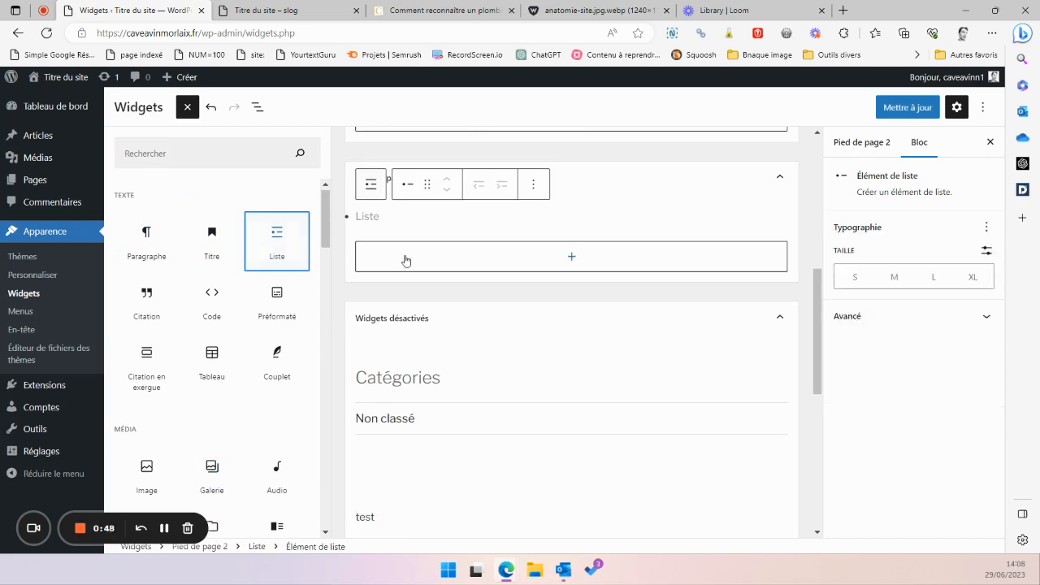
pyautogui.click(428, 223)
pyautogui.write('l')
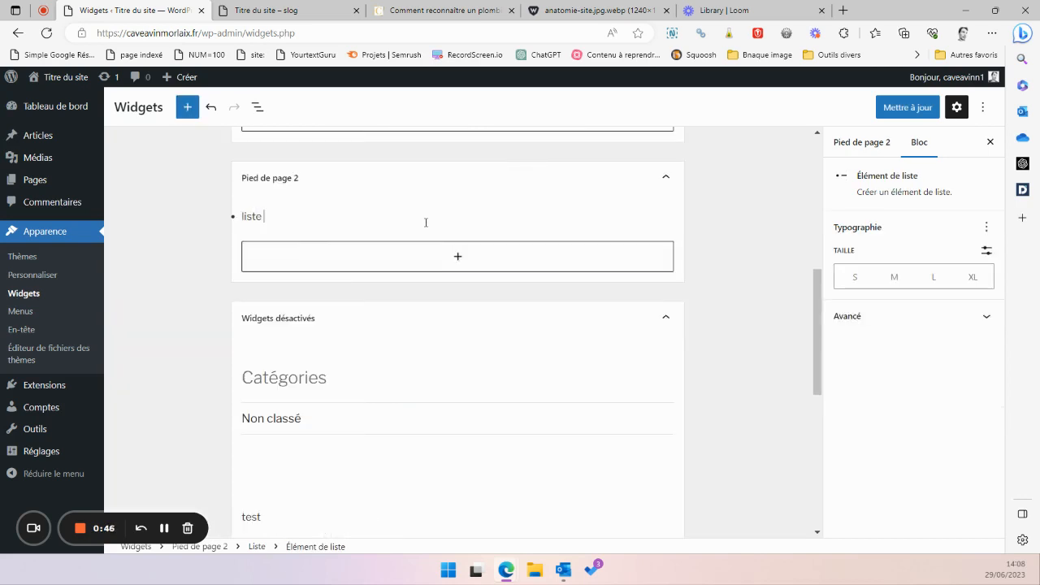
pyautogui.write('iste')
pyautogui.press('Return')
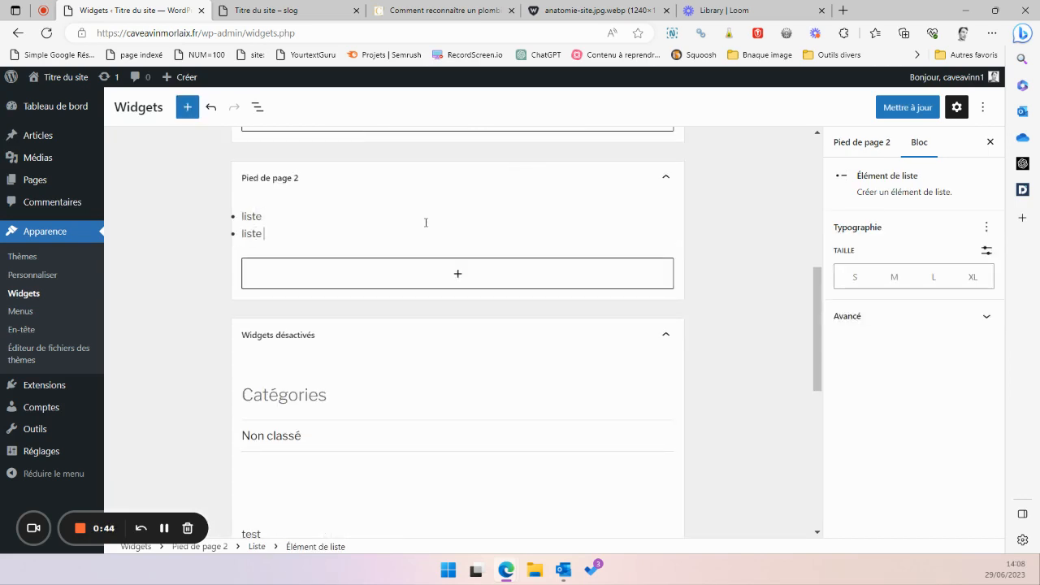
# Save the footer widgets, reload the public site and check the second footer column and the page above it
pyautogui.click(908, 107)
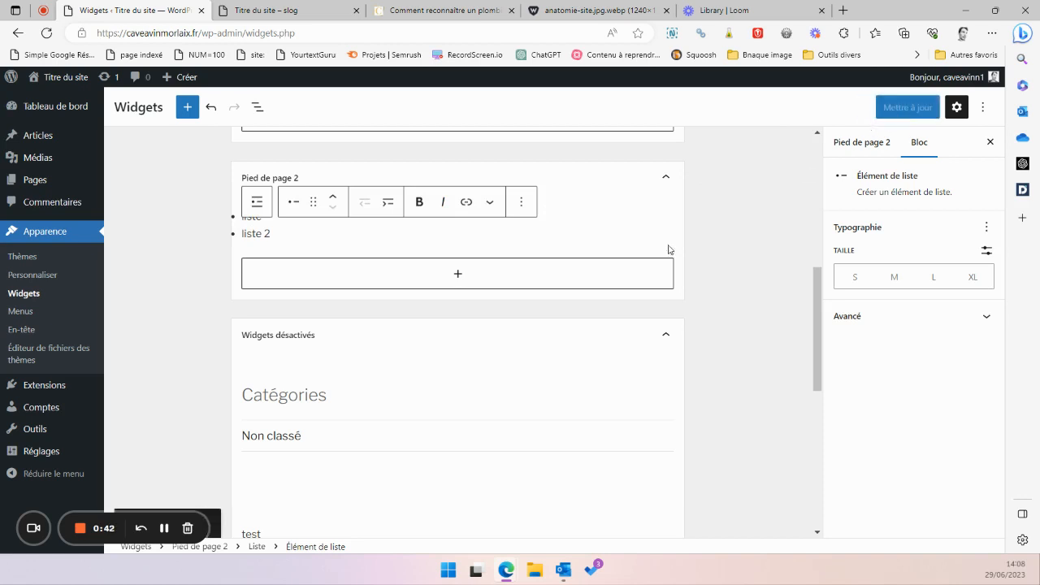
pyautogui.scroll(2, 400, 252)
pyautogui.scroll(1, 400, 253)
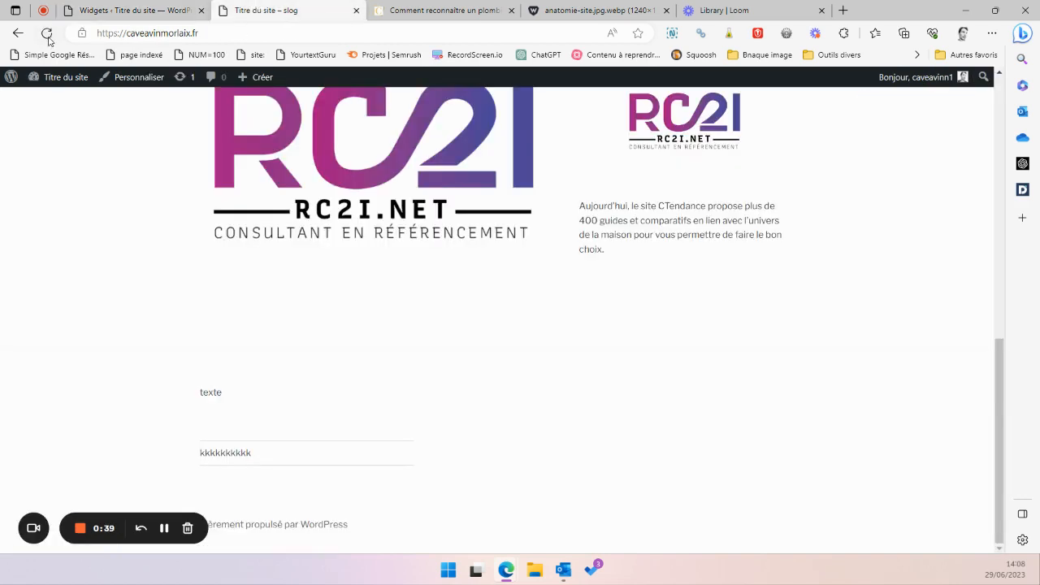
pyautogui.click(47, 34)
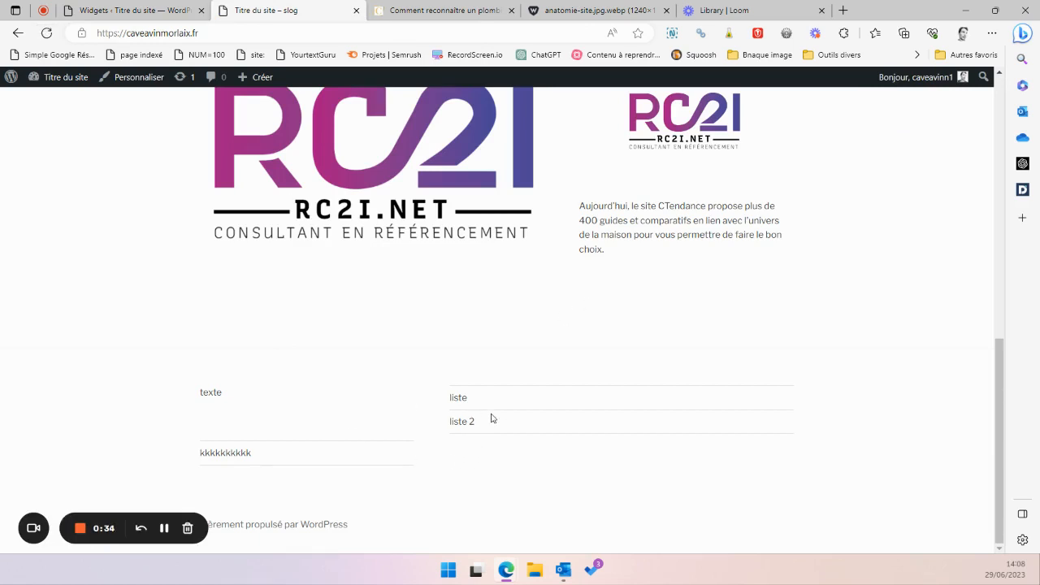
pyautogui.scroll(10, 483, 353)
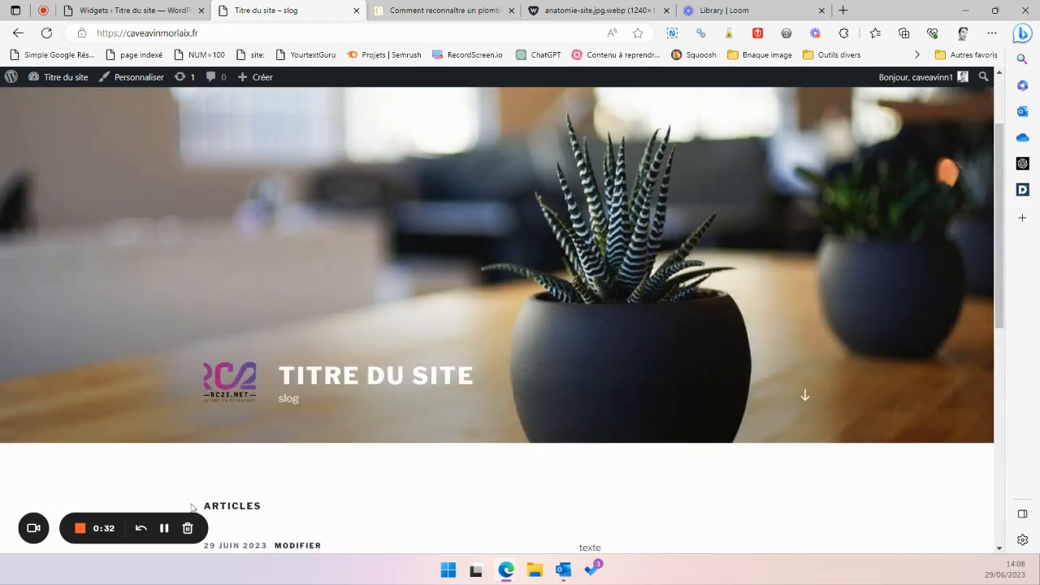